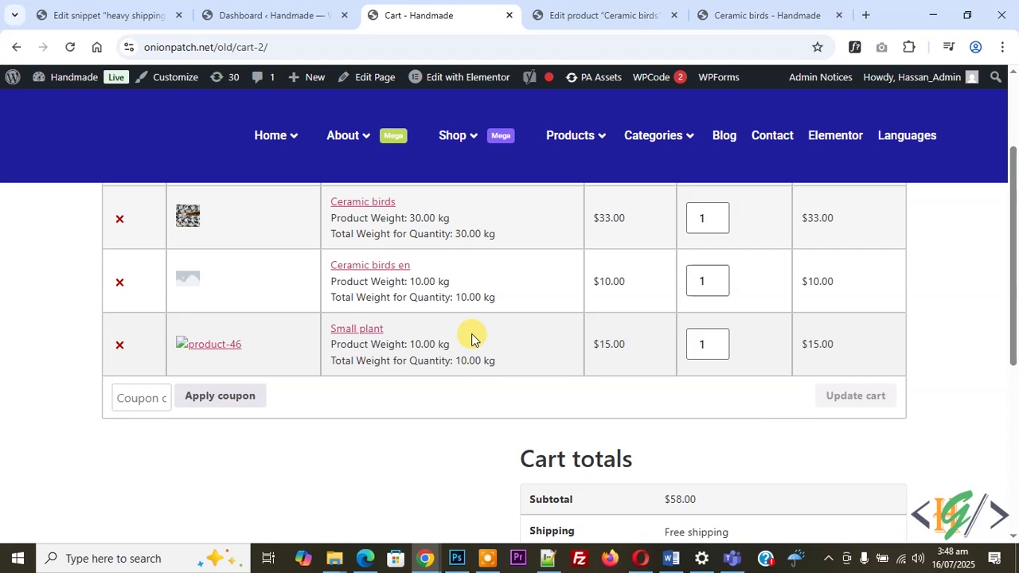
Step: Examine the shipping option in the cart totals and the product weight listed for Ceramic birds
{"action": "scroll", "coordinate": [471, 338], "scroll_direction": "down", "scroll_amount": 2}
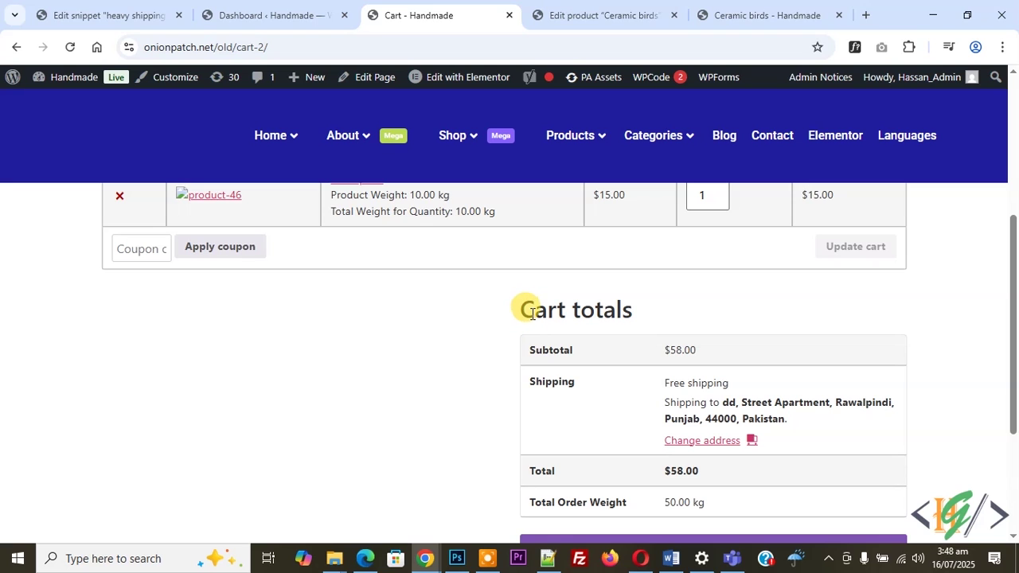
{"action": "left_click_drag", "start_coordinate": [658, 383], "coordinate": [758, 386]}
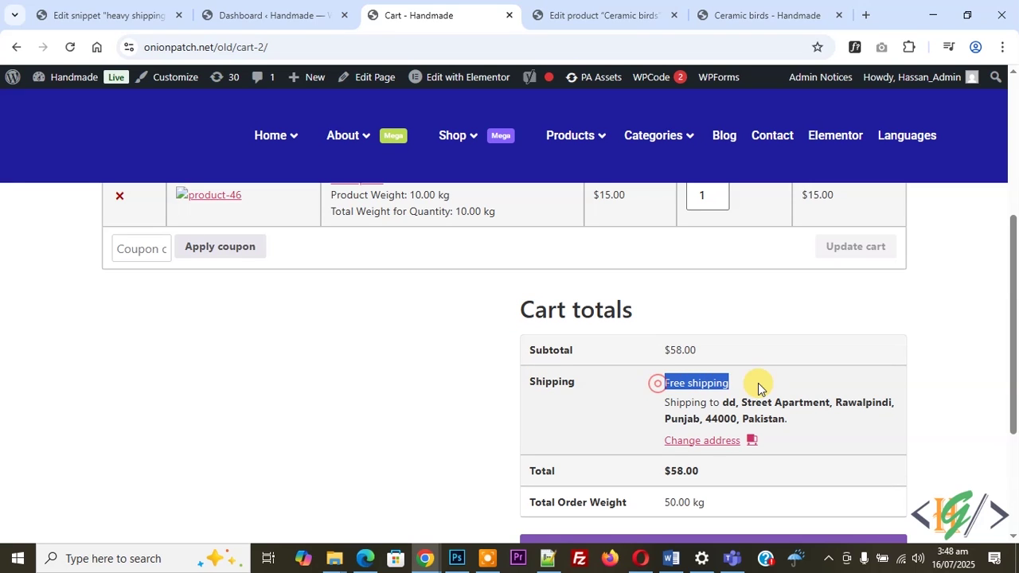
{"action": "scroll", "coordinate": [524, 374], "scroll_direction": "up", "scroll_amount": 2}
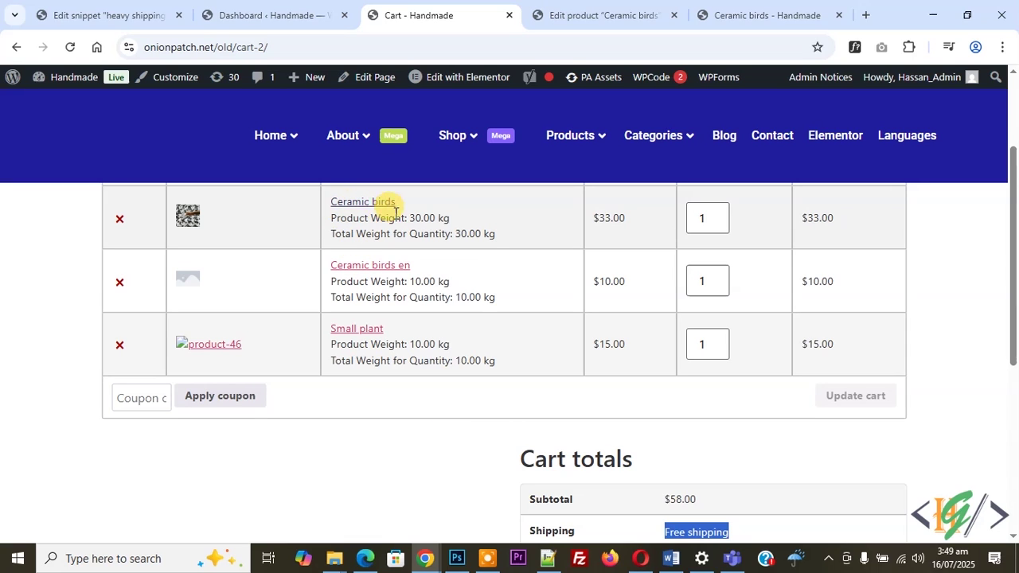
{"action": "left_click_drag", "start_coordinate": [336, 220], "coordinate": [402, 222]}
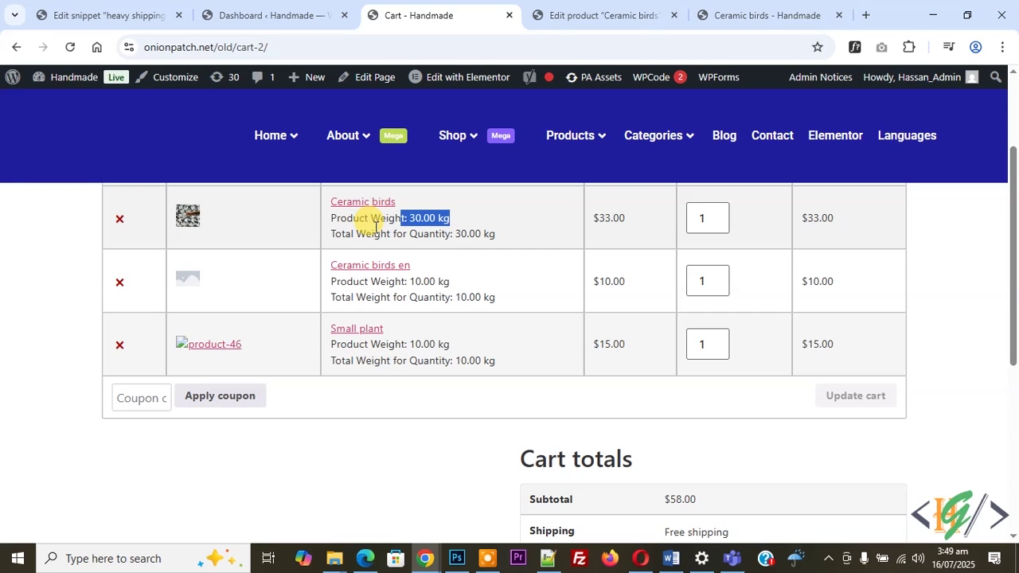
{"action": "scroll", "coordinate": [376, 229], "scroll_direction": "down", "scroll_amount": 1}
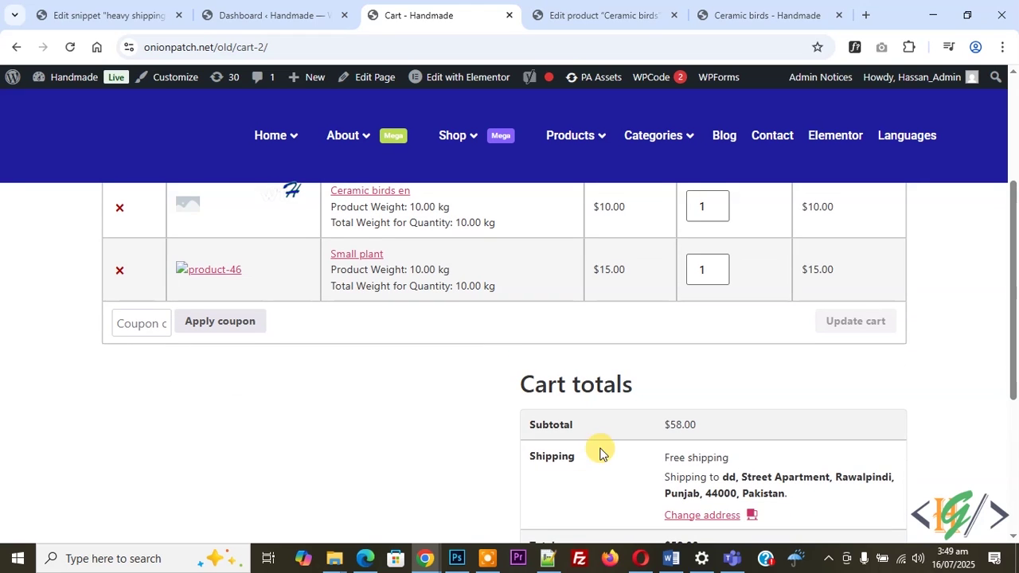
{"action": "scroll", "coordinate": [484, 355], "scroll_direction": "up", "scroll_amount": 2}
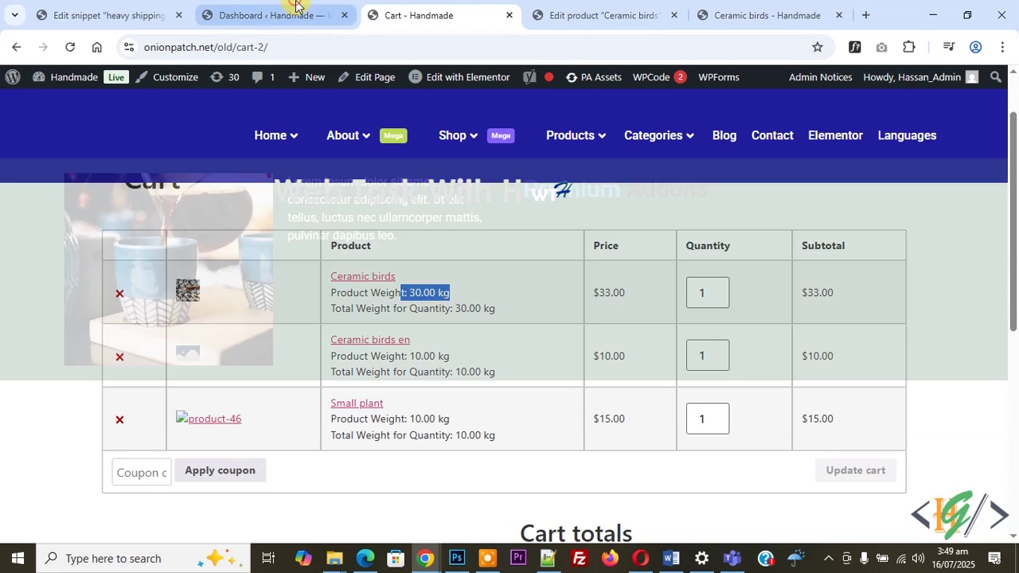
Step: Open the shipping classes in the WooCommerce settings from the site dashboard and review the existing classes
{"action": "left_click", "coordinate": [288, 11]}
{"action": "scroll", "coordinate": [311, 117], "scroll_direction": "down", "scroll_amount": 2}
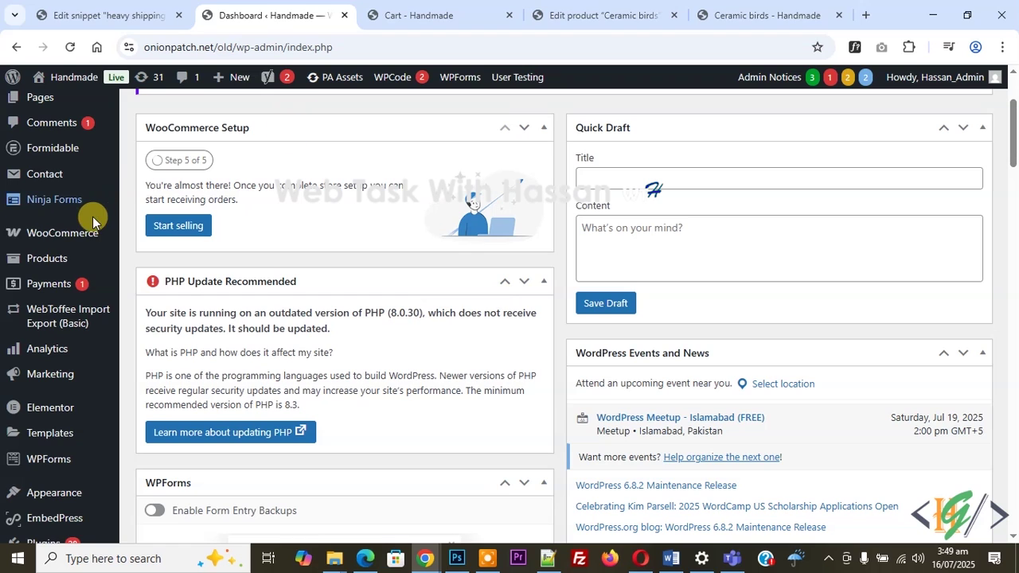
{"action": "mouse_move", "coordinate": [83, 231]}
{"action": "left_click", "coordinate": [148, 394]}
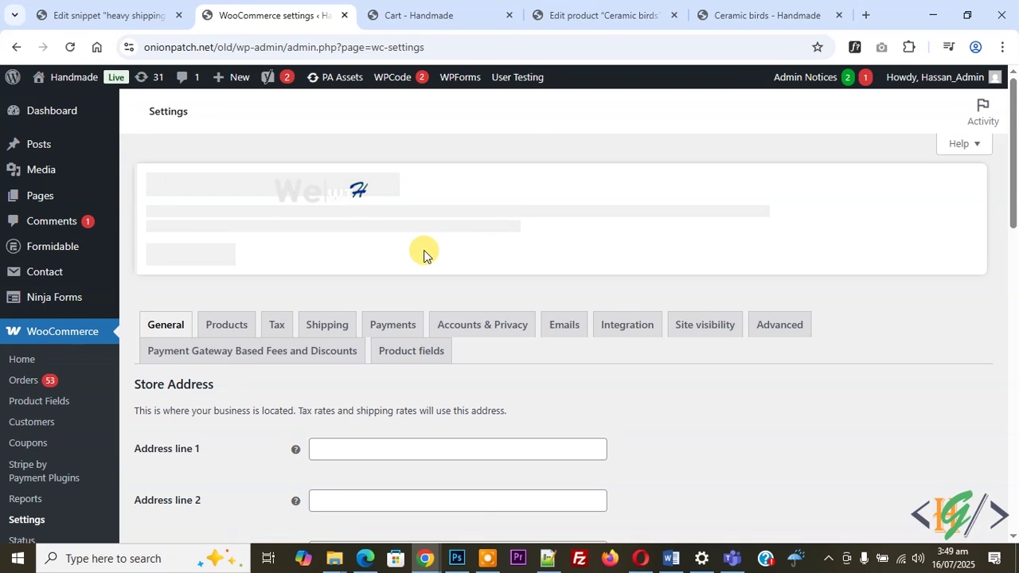
{"action": "left_click", "coordinate": [334, 326]}
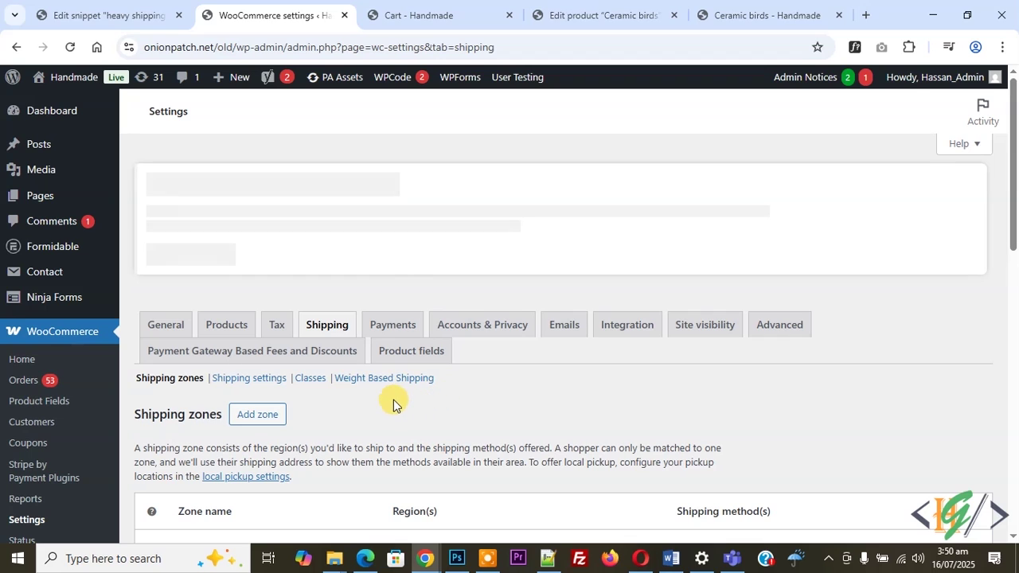
{"action": "left_click", "coordinate": [311, 379]}
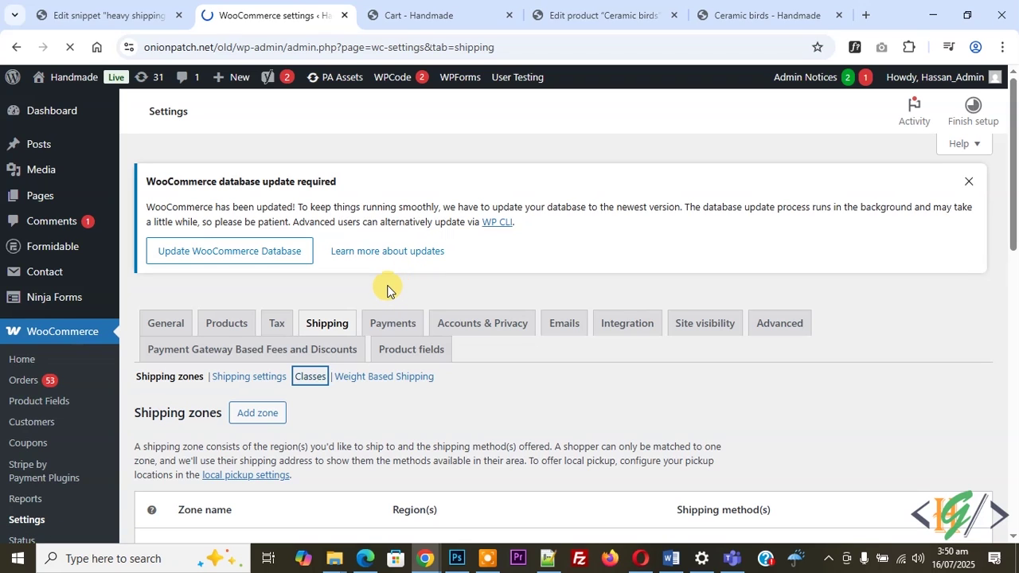
{"action": "scroll", "coordinate": [425, 250], "scroll_direction": "down", "scroll_amount": 2}
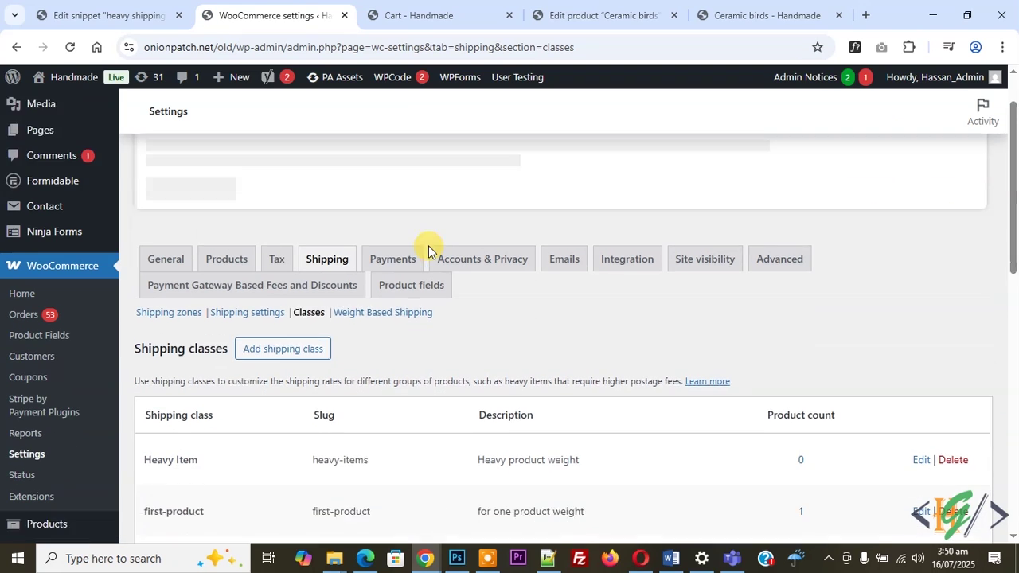
{"action": "left_click_drag", "start_coordinate": [186, 265], "coordinate": [177, 266]}
{"action": "scroll", "coordinate": [358, 315], "scroll_direction": "down", "scroll_amount": 1}
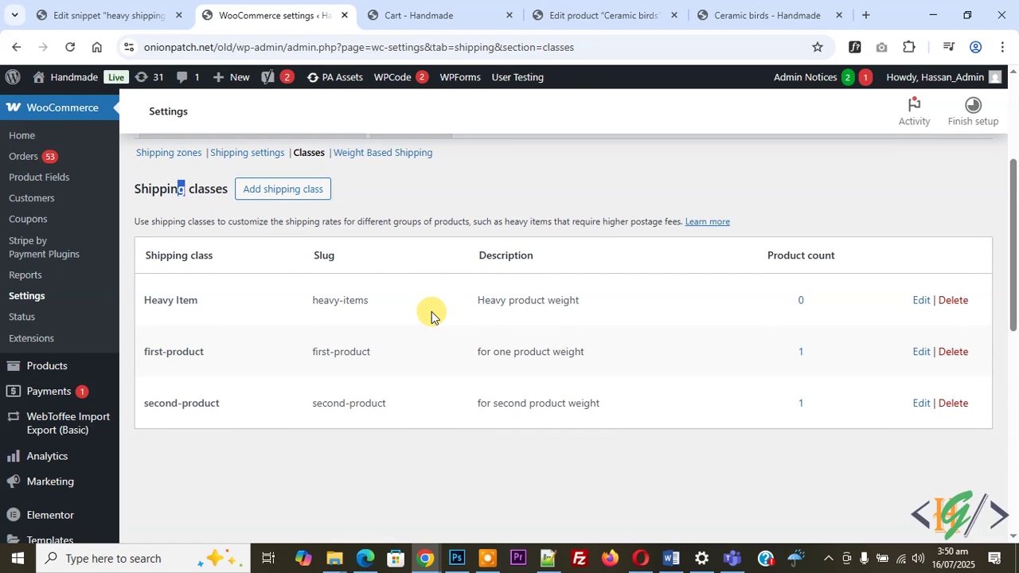
Step: Select first-product as the shipping class in the Ceramic birds product's shipping data
{"action": "left_click", "coordinate": [543, 15]}
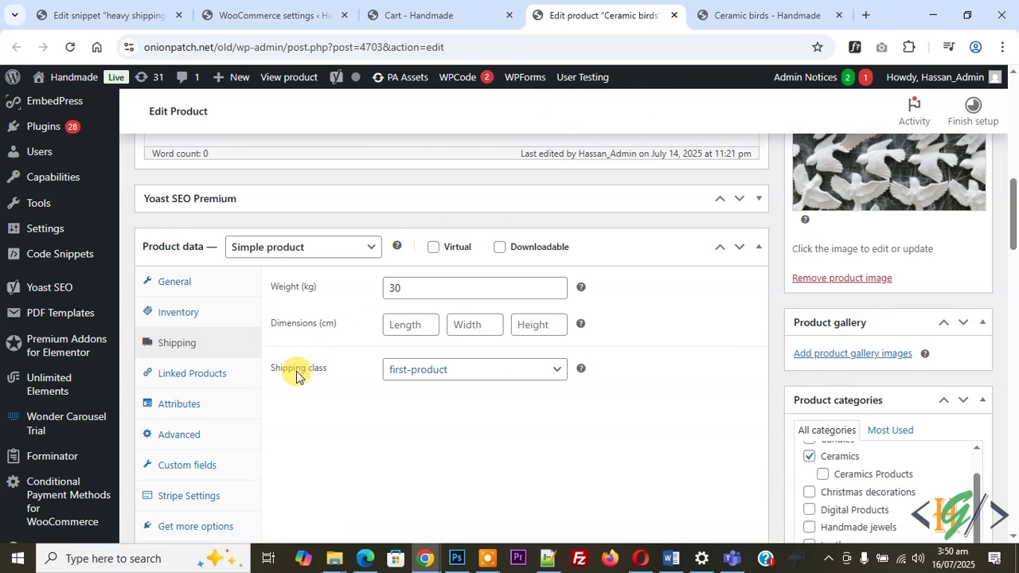
{"action": "left_click", "coordinate": [442, 380]}
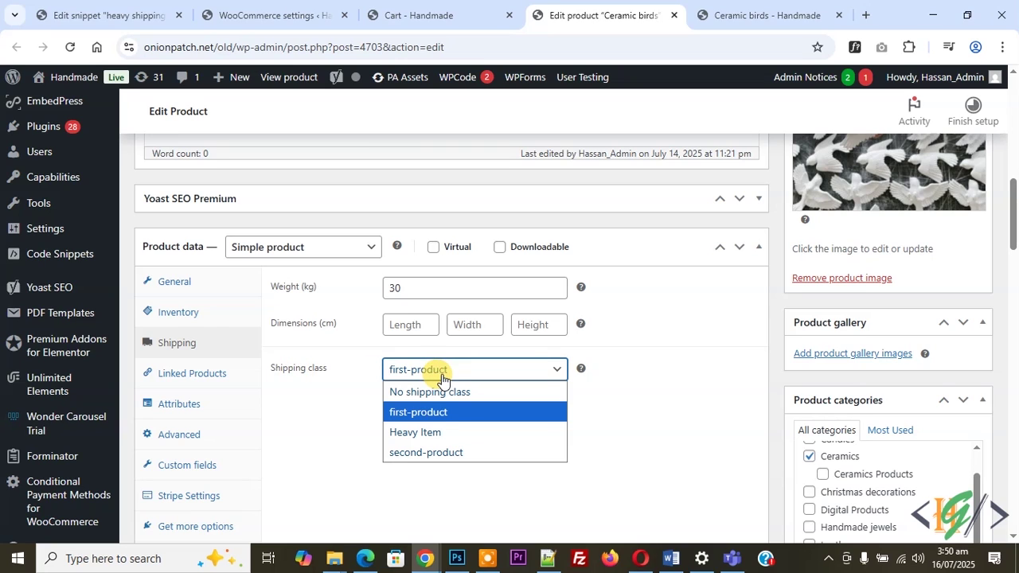
{"action": "left_click", "coordinate": [436, 415]}
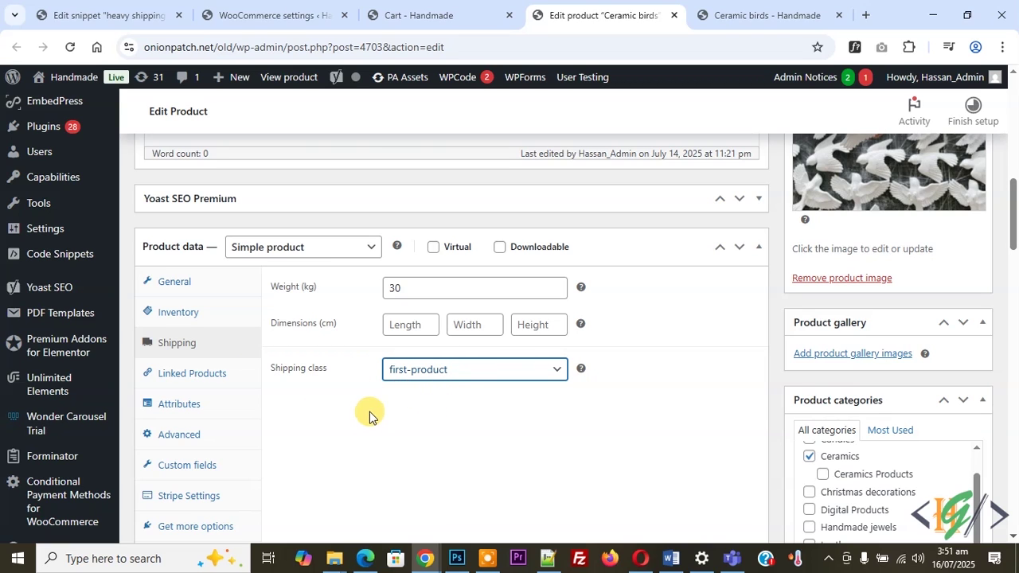
Step: Return to the WooCommerce shipping settings and open the worldwide shipping zone for editing
{"action": "left_click", "coordinate": [271, 15]}
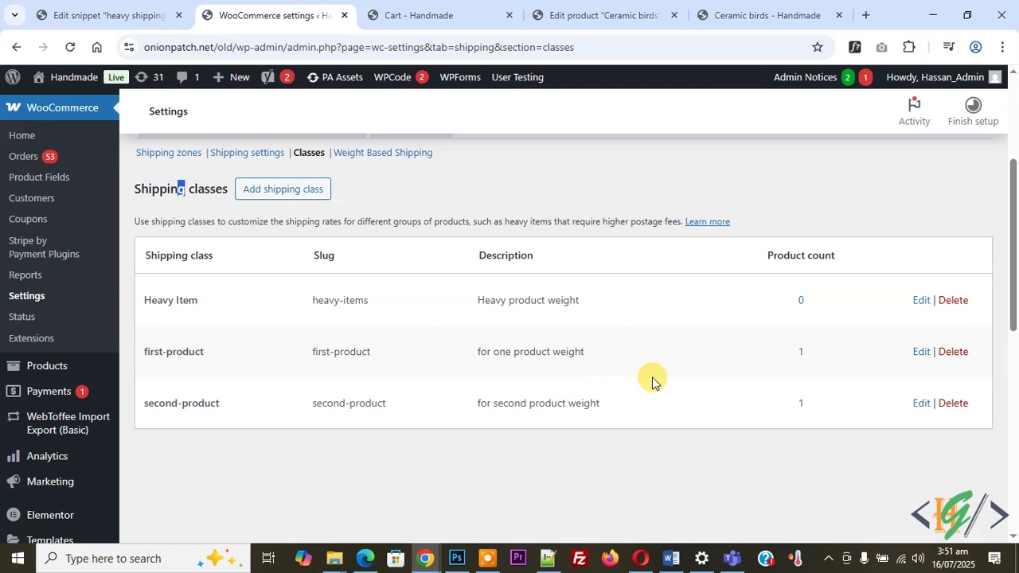
{"action": "left_click", "coordinate": [166, 154]}
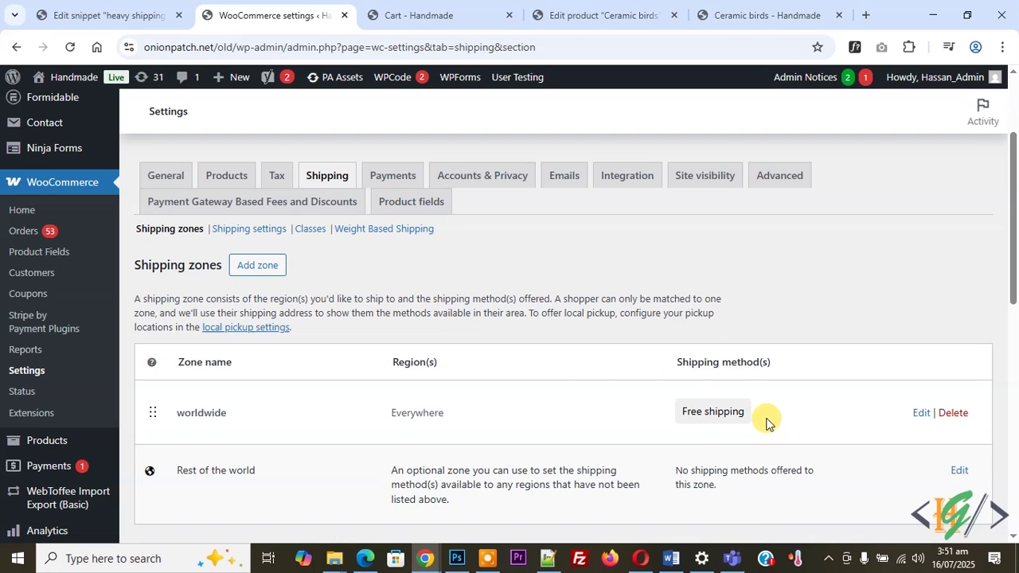
{"action": "left_click", "coordinate": [919, 414]}
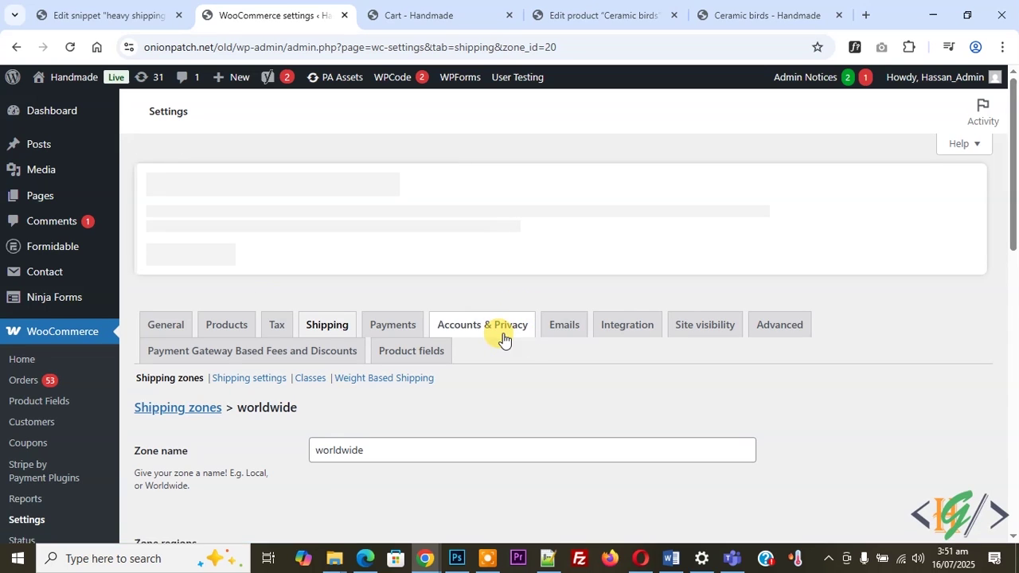
{"action": "scroll", "coordinate": [504, 364], "scroll_direction": "down", "scroll_amount": 2}
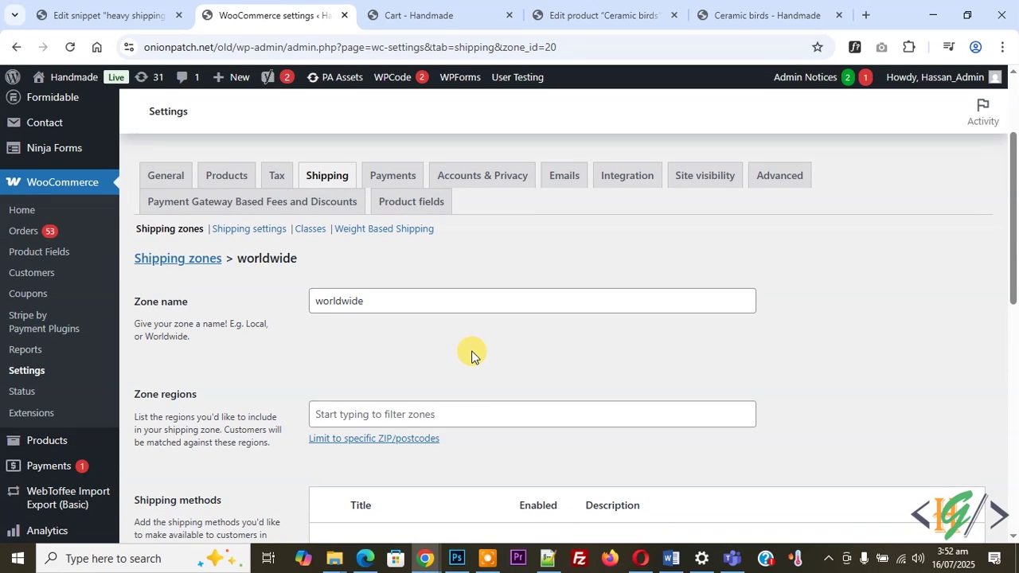
{"action": "scroll", "coordinate": [470, 338], "scroll_direction": "down", "scroll_amount": 2}
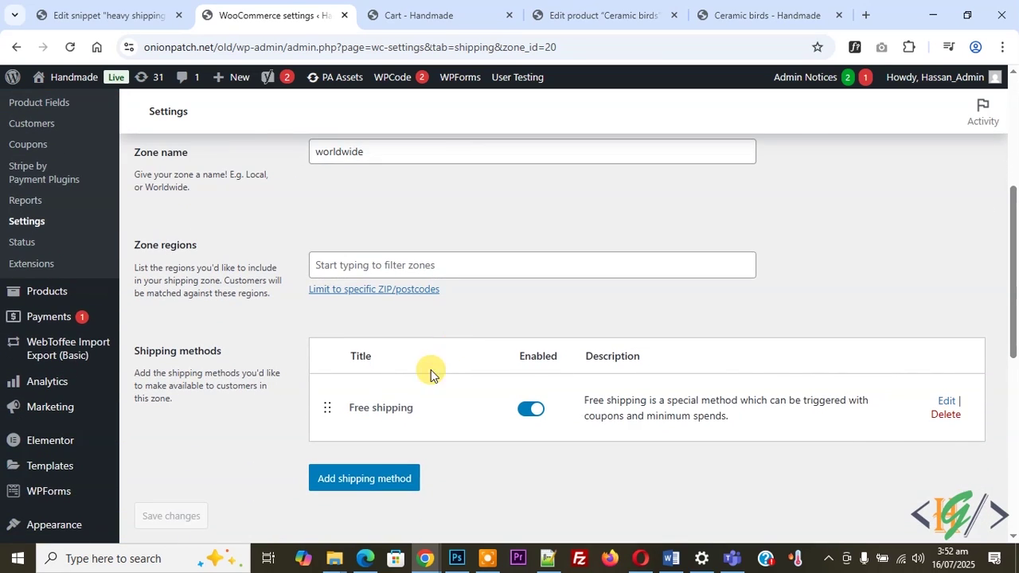
Step: Add a flat rate shipping method to the worldwide zone and name it "Flat rate (Heavy Item)"
{"action": "left_click", "coordinate": [363, 482]}
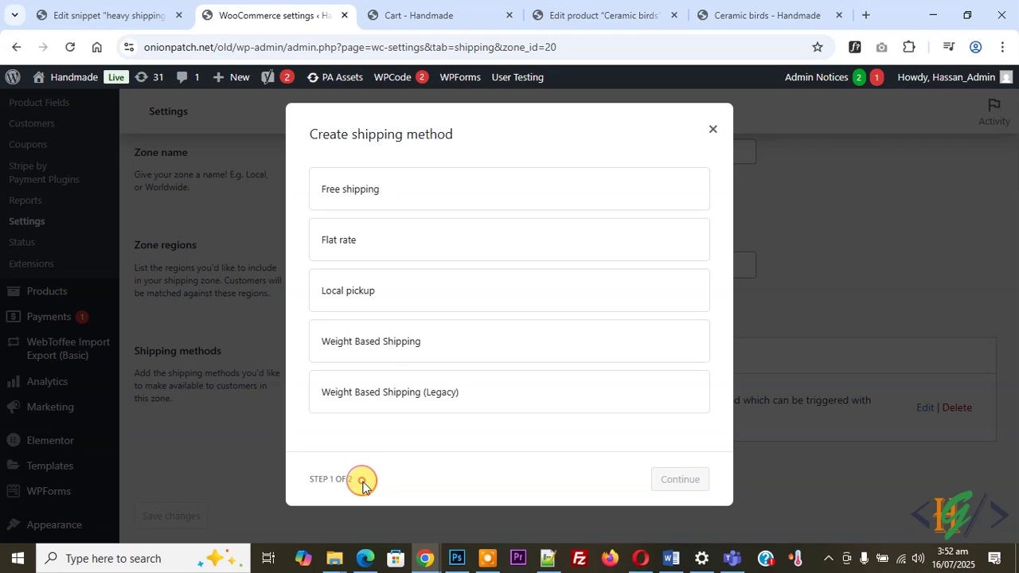
{"action": "left_click", "coordinate": [356, 250]}
{"action": "left_click", "coordinate": [676, 487]}
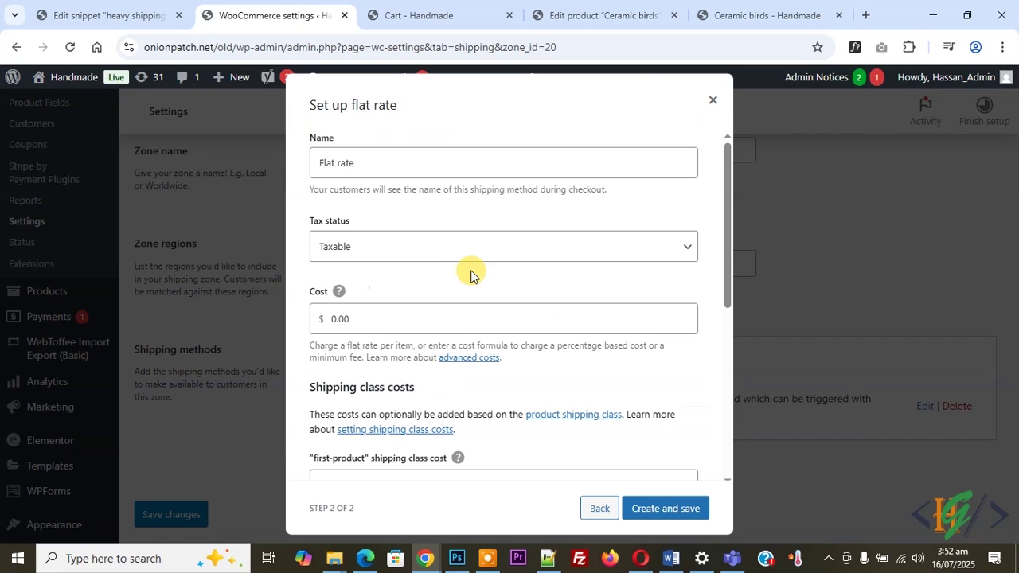
{"action": "left_click", "coordinate": [366, 165]}
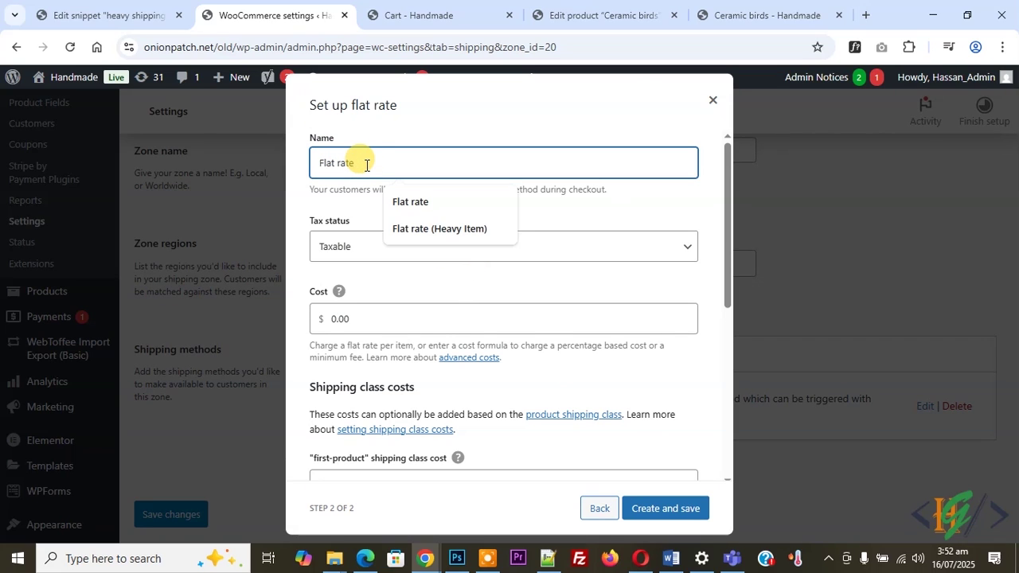
{"action": "left_click", "coordinate": [410, 231]}
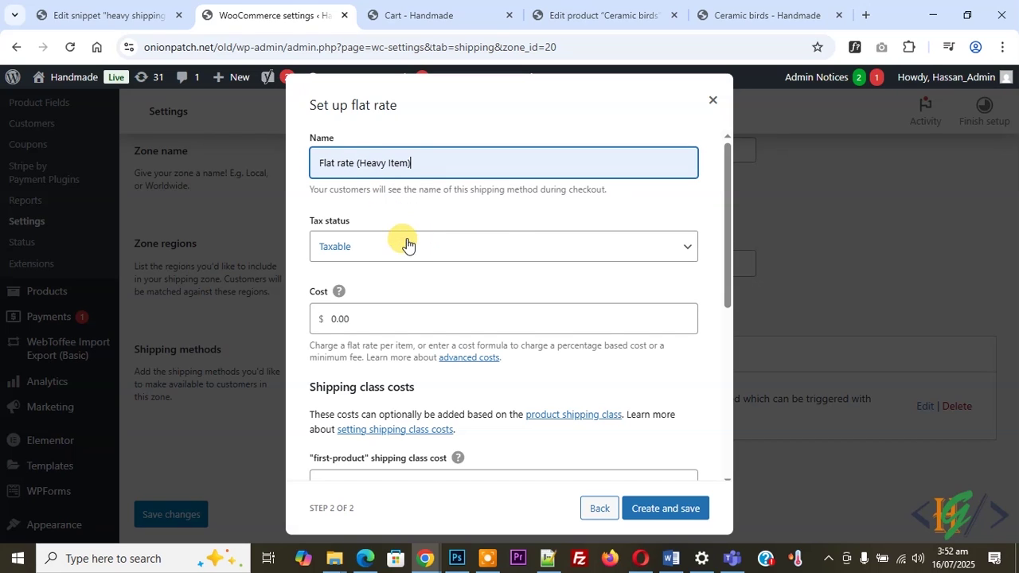
Step: Set the "first-product" shipping class cost to 100*[qty] and save the new flat rate method
{"action": "left_click", "coordinate": [361, 322]}
{"action": "scroll", "coordinate": [375, 318], "scroll_direction": "down", "scroll_amount": 3}
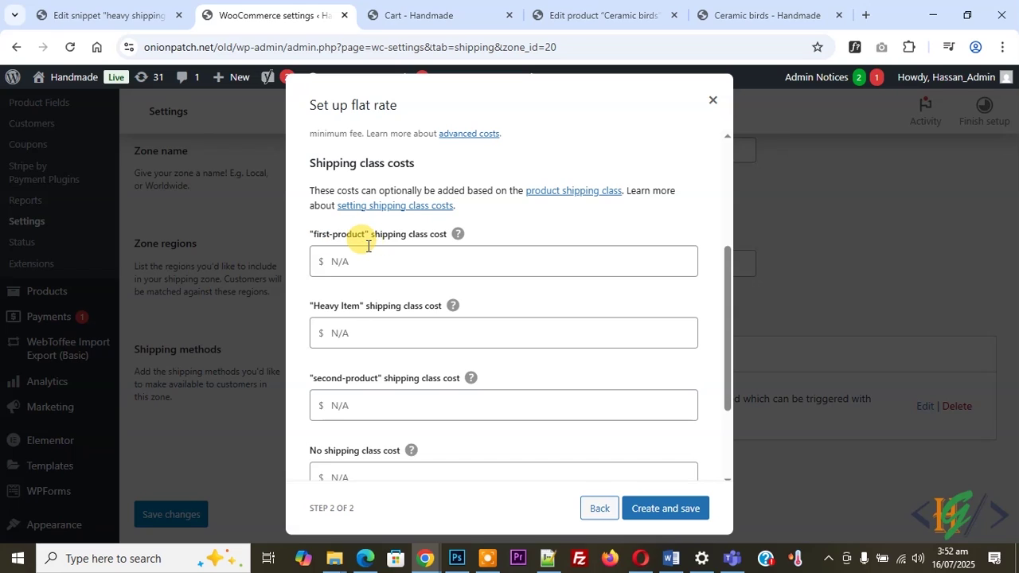
{"action": "left_click", "coordinate": [360, 262]}
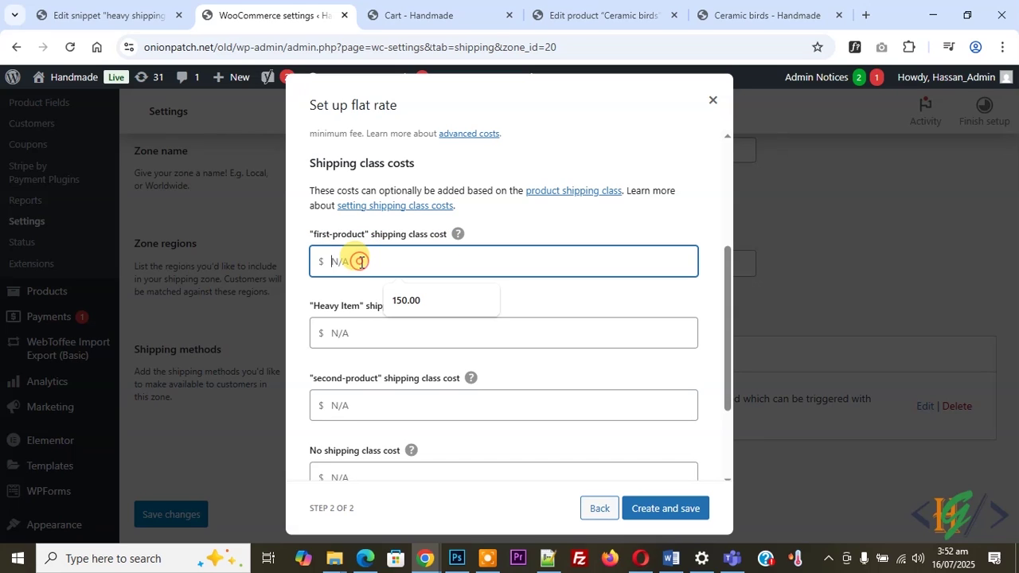
{"action": "type", "text": "100"}
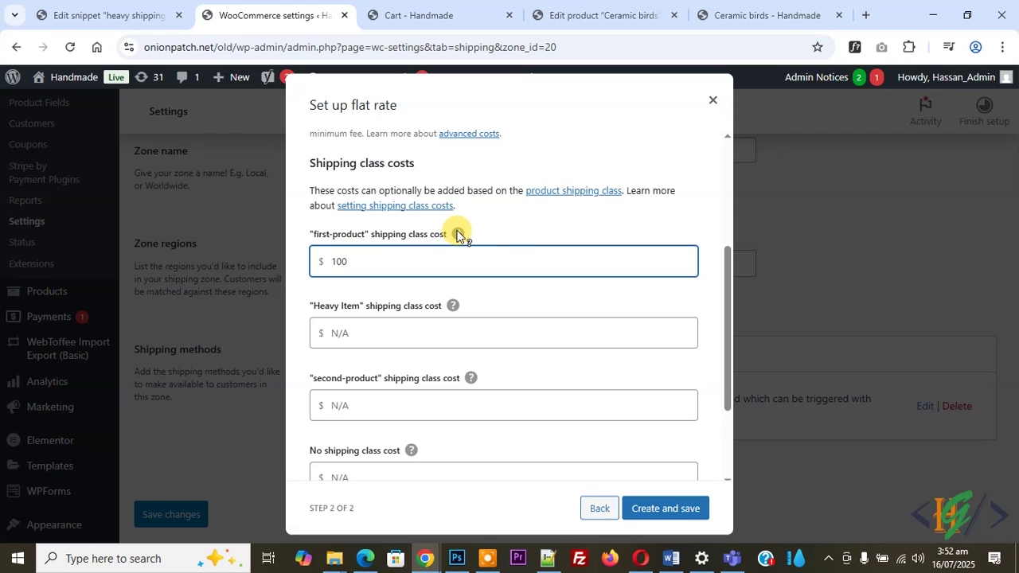
{"action": "mouse_move", "coordinate": [459, 235]}
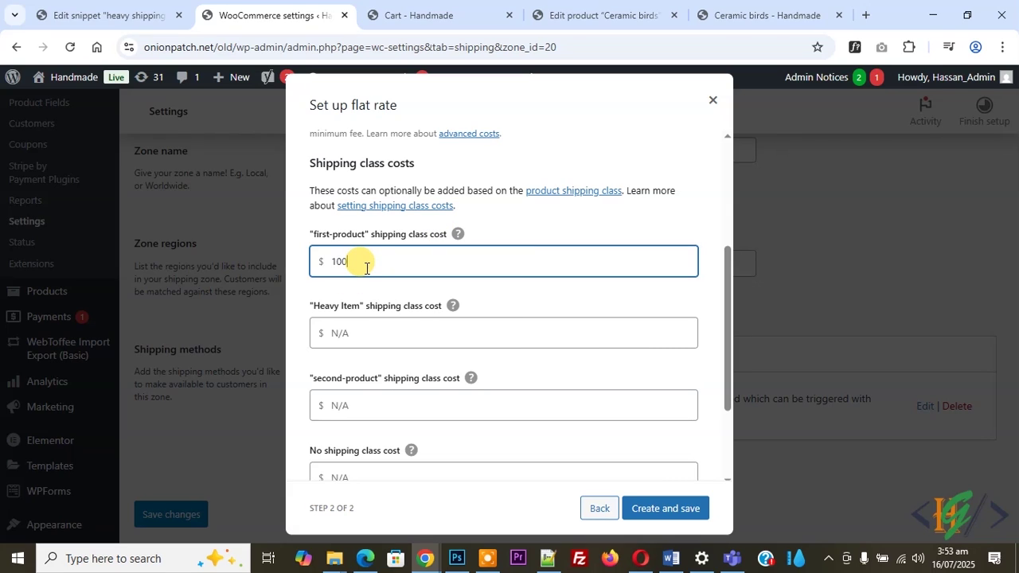
{"action": "type", "text": "[qty]"}
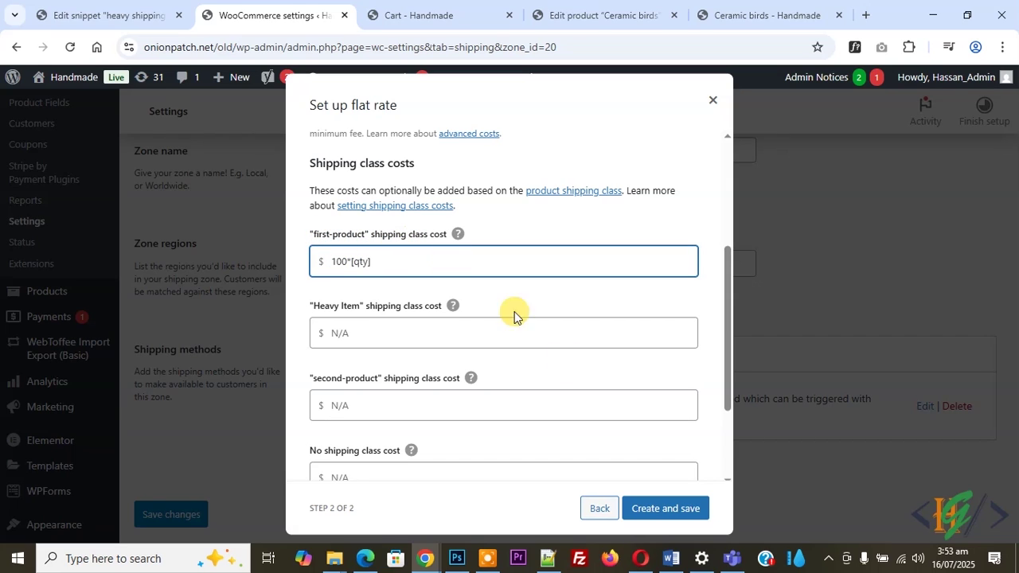
{"action": "left_click", "coordinate": [667, 508]}
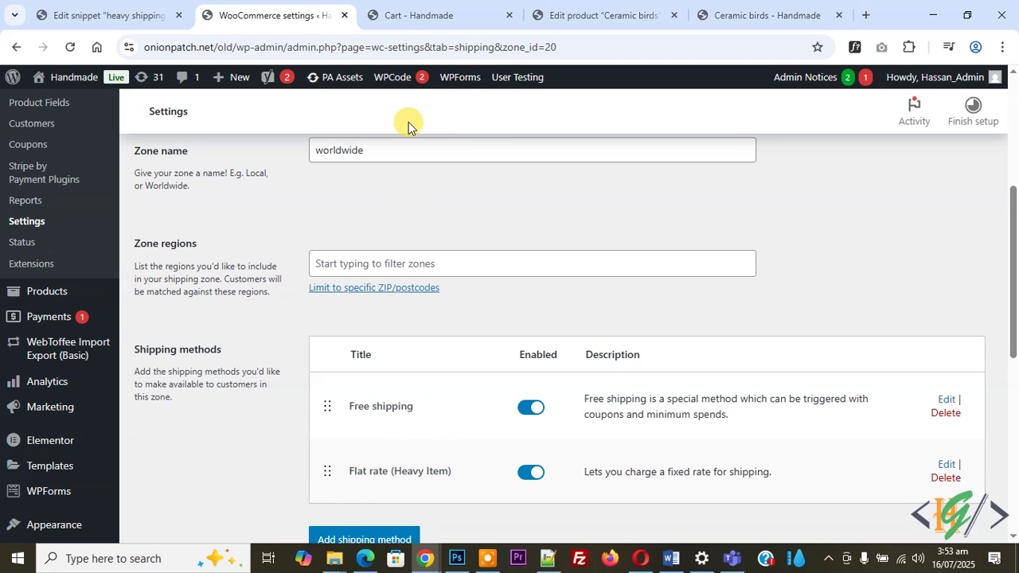
Step: Reload the cart page and check the shipping options offered in the cart totals
{"action": "left_click", "coordinate": [398, 12]}
{"action": "left_click", "coordinate": [71, 47]}
{"action": "left_click_drag", "start_coordinate": [446, 292], "coordinate": [451, 293]}
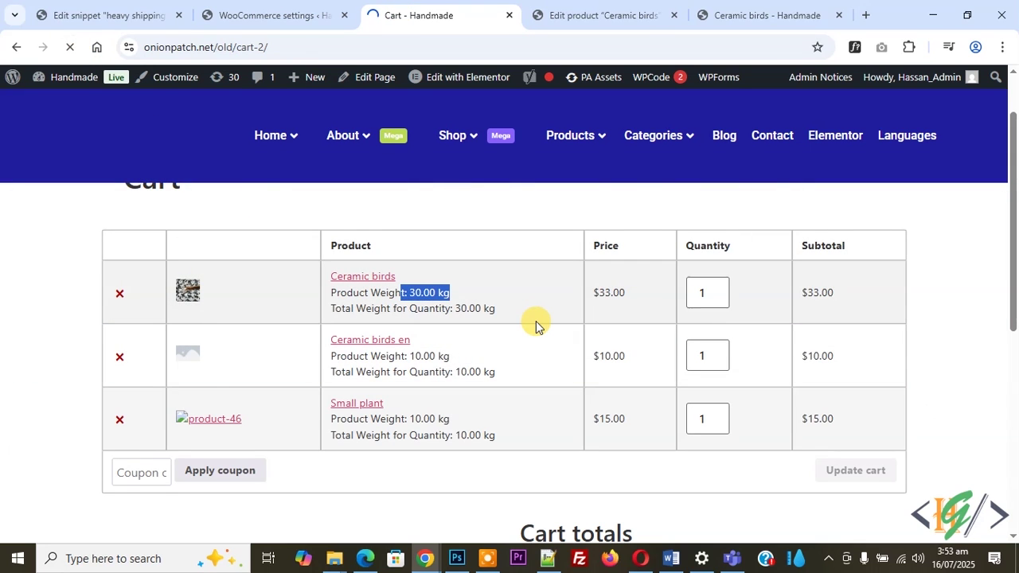
{"action": "scroll", "coordinate": [387, 325], "scroll_direction": "down", "scroll_amount": 2}
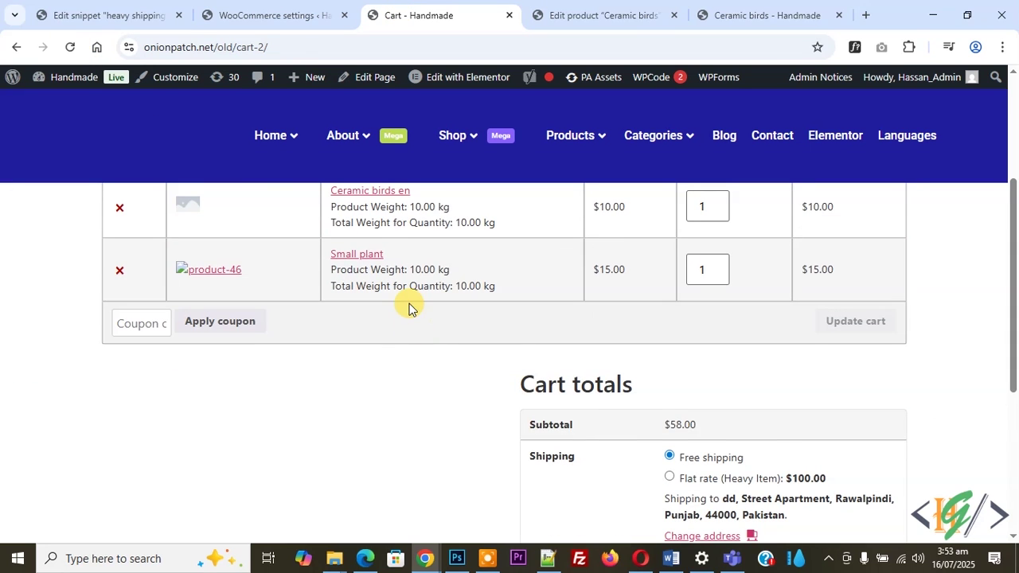
{"action": "scroll", "coordinate": [435, 340], "scroll_direction": "down", "scroll_amount": 1}
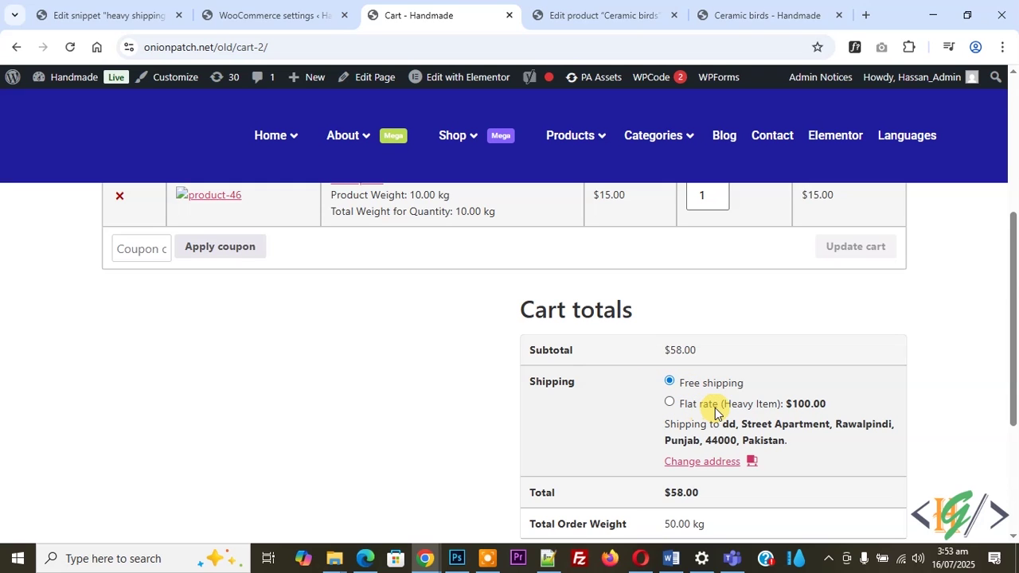
Step: Remove the Ceramic birds product from the cart
{"action": "scroll", "coordinate": [439, 371], "scroll_direction": "up", "scroll_amount": 3}
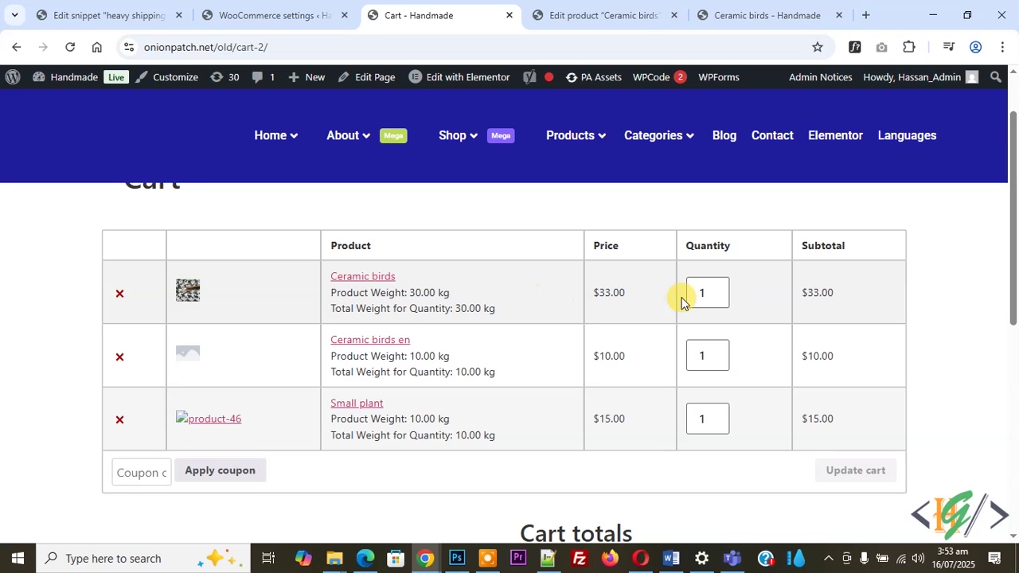
{"action": "left_click", "coordinate": [119, 295]}
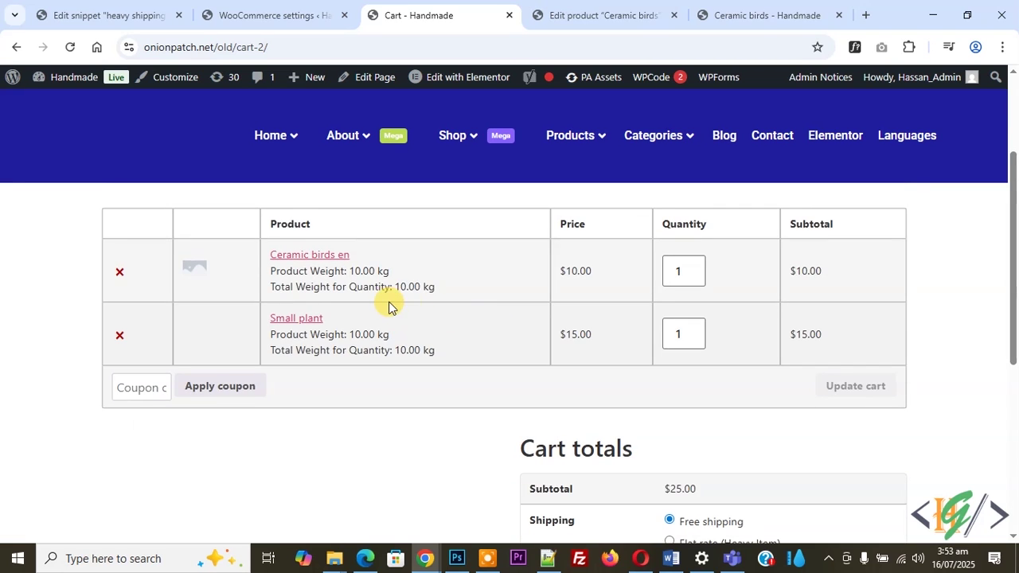
Step: Check the cart totals without the Ceramic birds product, and restore the removed product to the cart
{"action": "scroll", "coordinate": [706, 467], "scroll_direction": "down", "scroll_amount": 2}
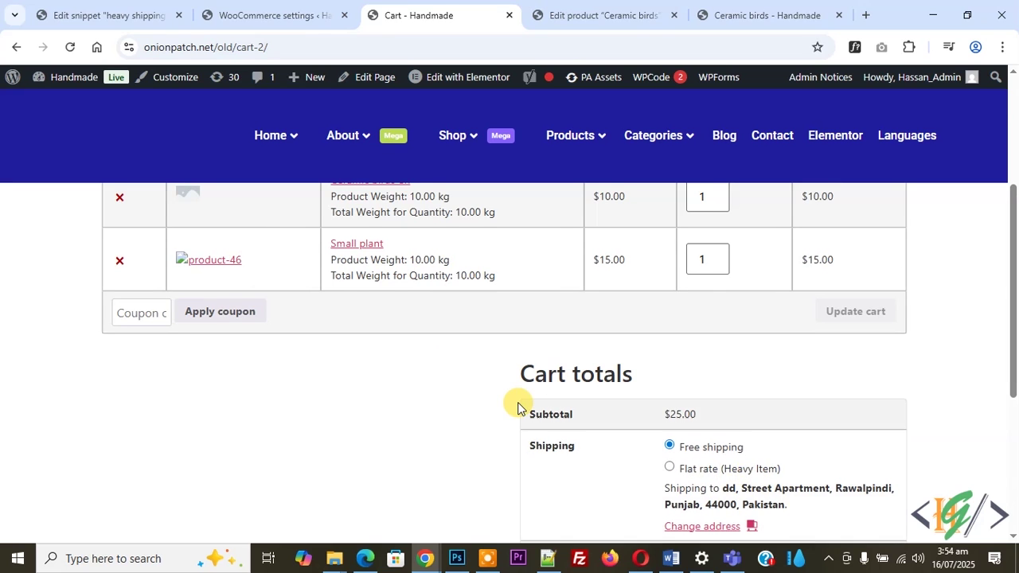
{"action": "scroll", "coordinate": [478, 382], "scroll_direction": "up", "scroll_amount": 2}
{"action": "left_click", "coordinate": [297, 238]}
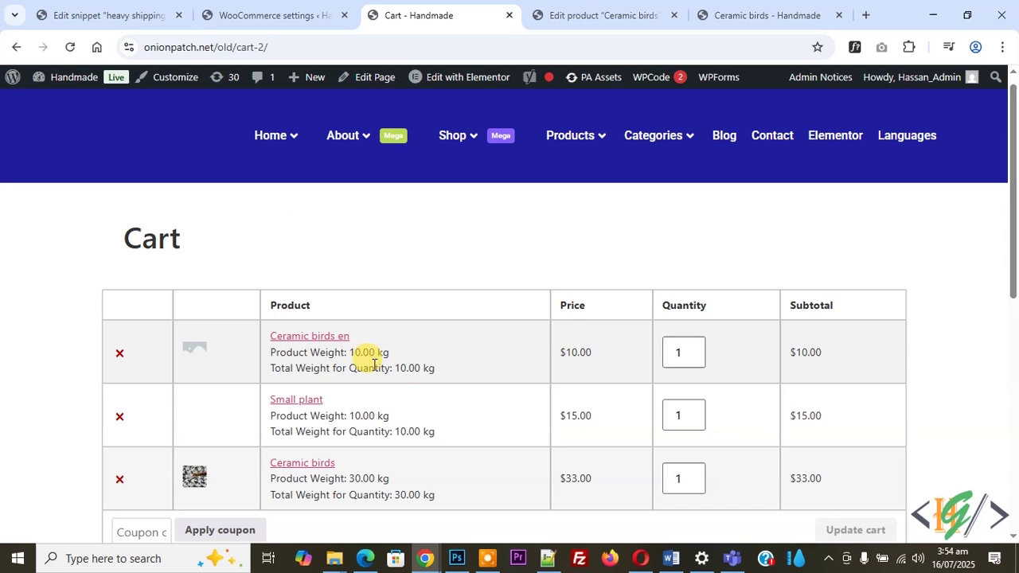
Step: Examine the product weights in the cart and compare them with the shipping options offered in the cart totals
{"action": "scroll", "coordinate": [477, 362], "scroll_direction": "down", "scroll_amount": 2}
{"action": "scroll", "coordinate": [484, 364], "scroll_direction": "down", "scroll_amount": 2}
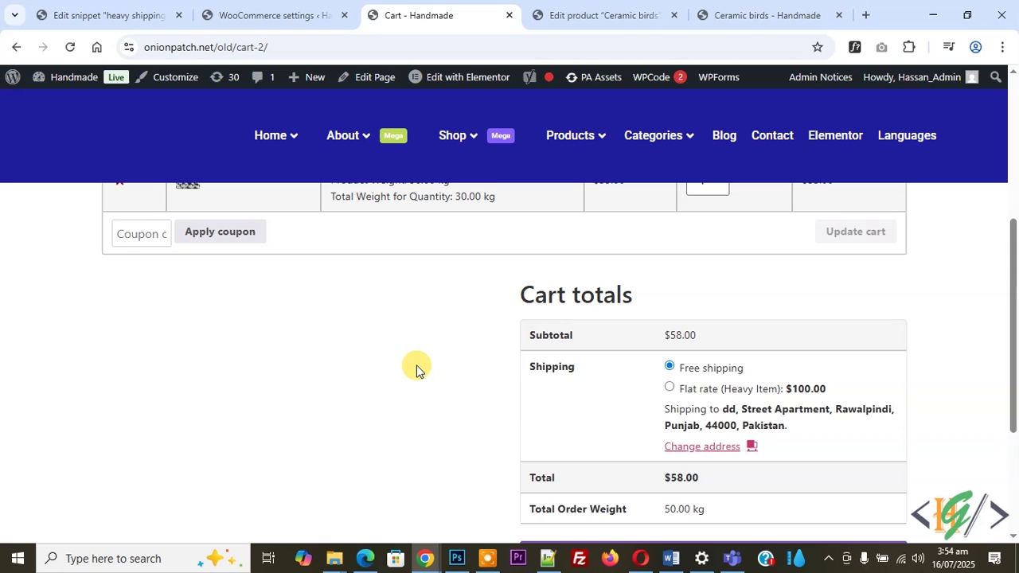
{"action": "scroll", "coordinate": [417, 364], "scroll_direction": "up", "scroll_amount": 2}
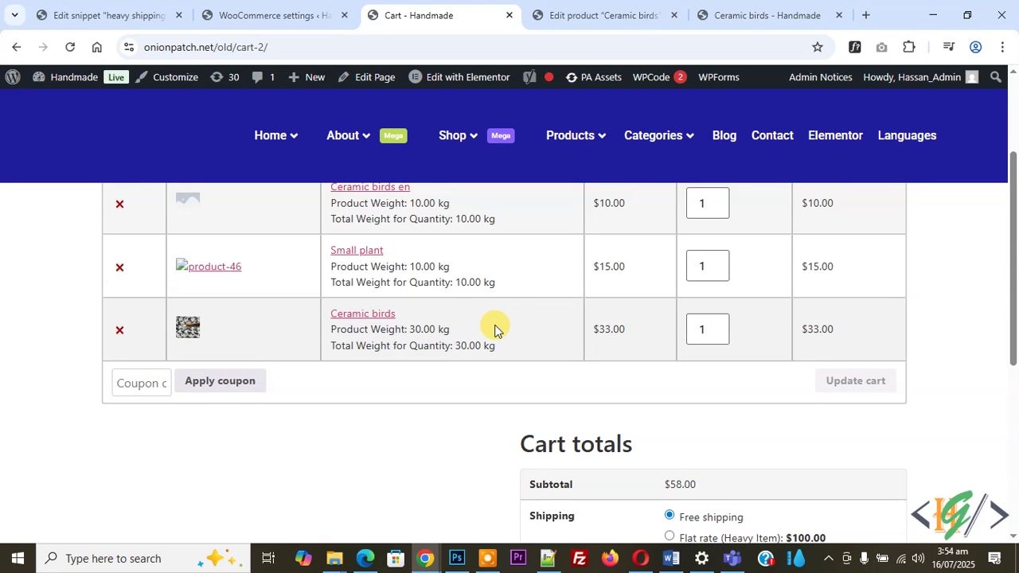
{"action": "scroll", "coordinate": [495, 330], "scroll_direction": "up", "scroll_amount": 1}
{"action": "scroll", "coordinate": [495, 330], "scroll_direction": "up", "scroll_amount": 1}
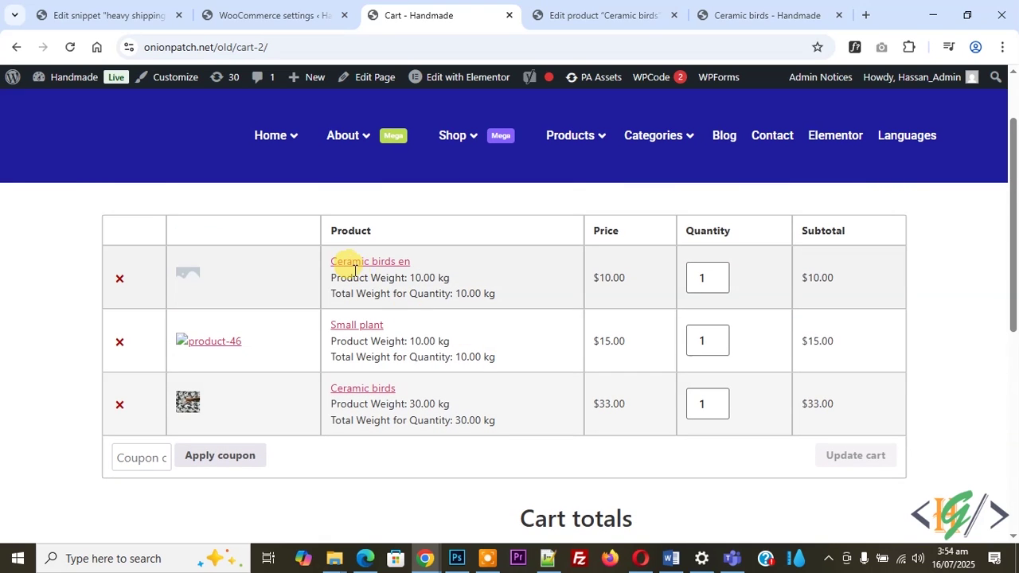
{"action": "scroll", "coordinate": [407, 276], "scroll_direction": "down", "scroll_amount": 2}
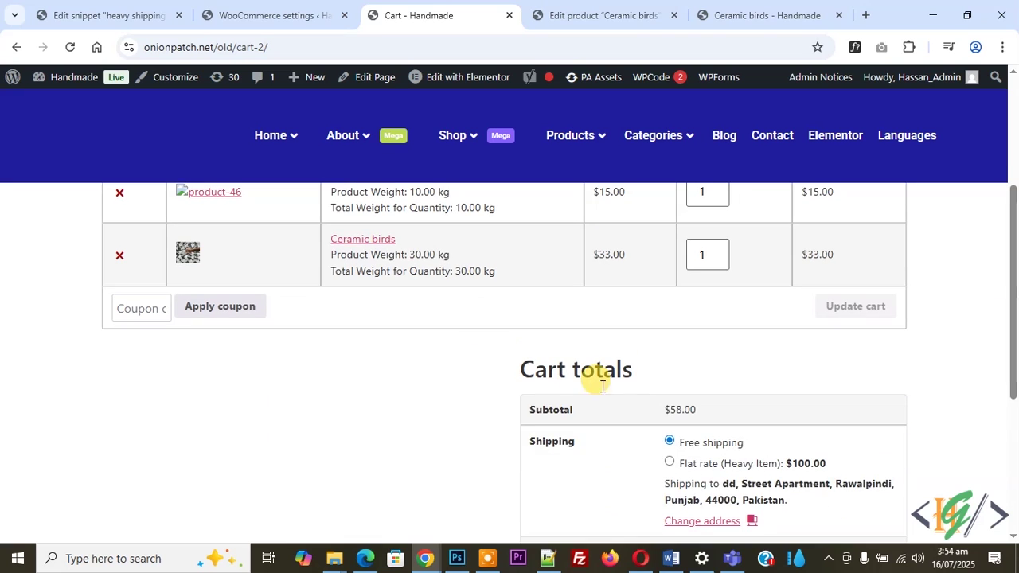
{"action": "scroll", "coordinate": [443, 335], "scroll_direction": "up", "scroll_amount": 2}
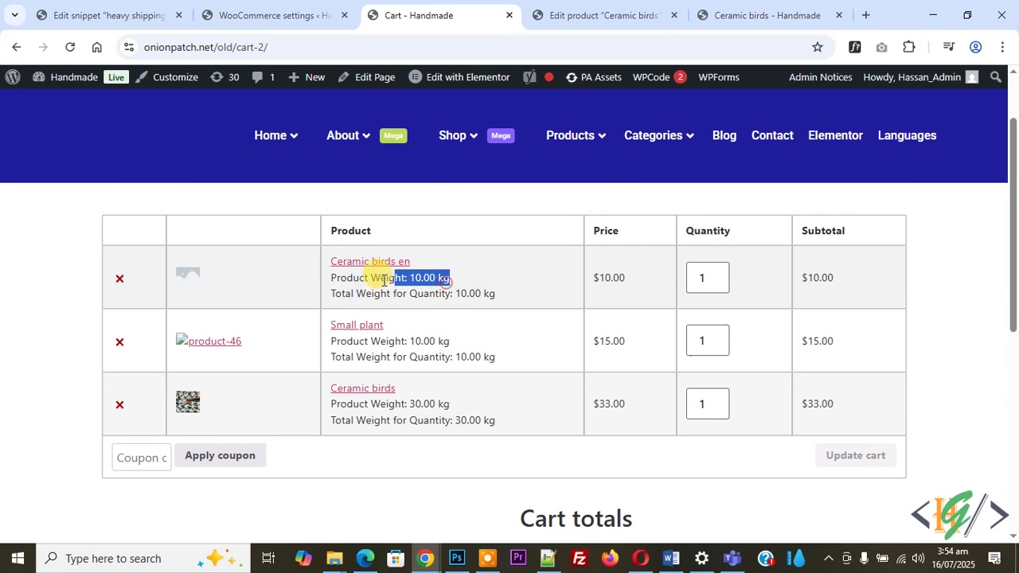
{"action": "triple_click", "coordinate": [446, 278]}
{"action": "scroll", "coordinate": [637, 394], "scroll_direction": "down", "scroll_amount": 2}
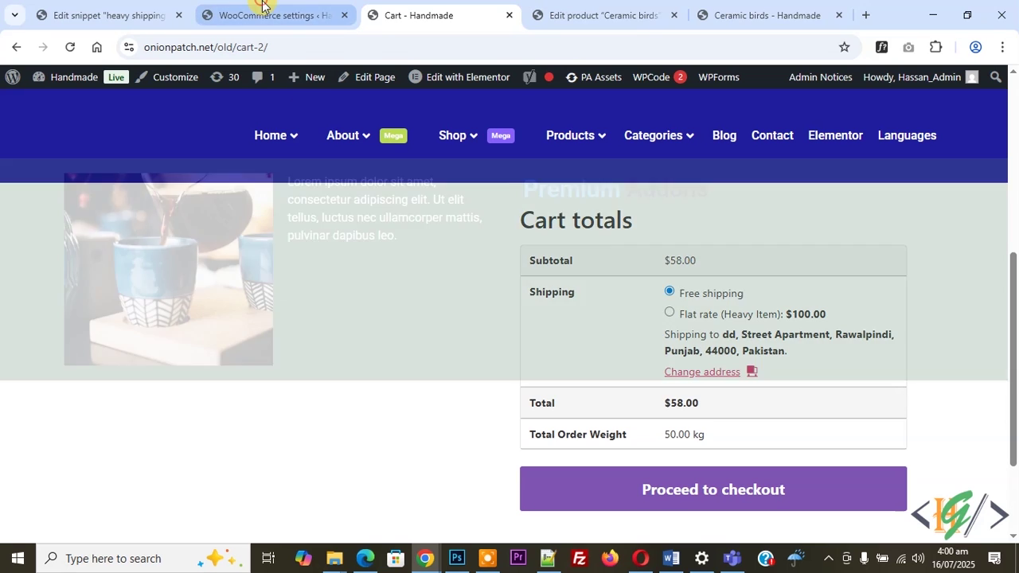
Step: Return to the WooCommerce settings and open the WordPress page for adding plugins
{"action": "left_click", "coordinate": [258, 12]}
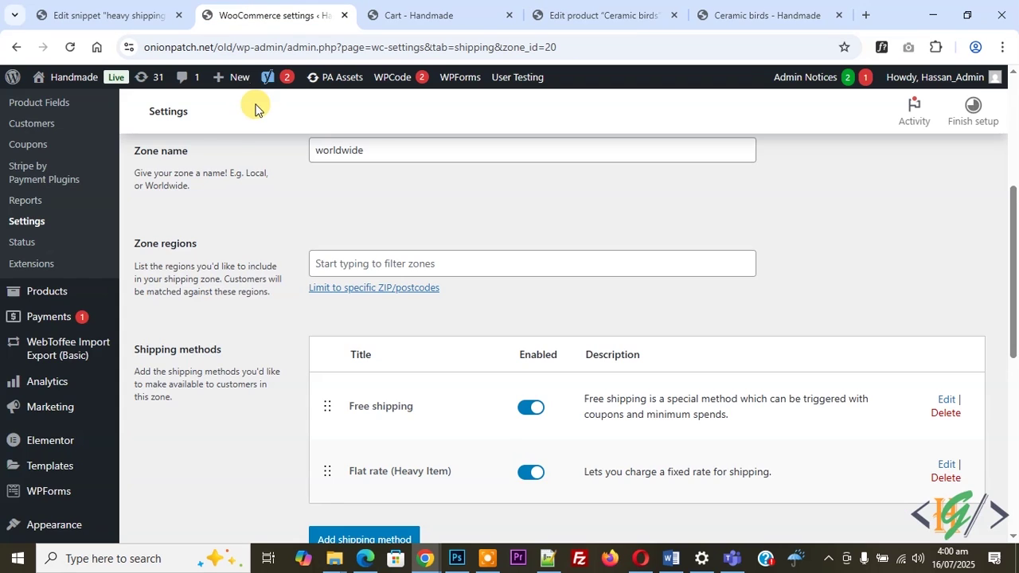
{"action": "scroll", "coordinate": [221, 154], "scroll_direction": "down", "scroll_amount": 3}
{"action": "mouse_move", "coordinate": [80, 351]}
{"action": "left_click", "coordinate": [160, 375]}
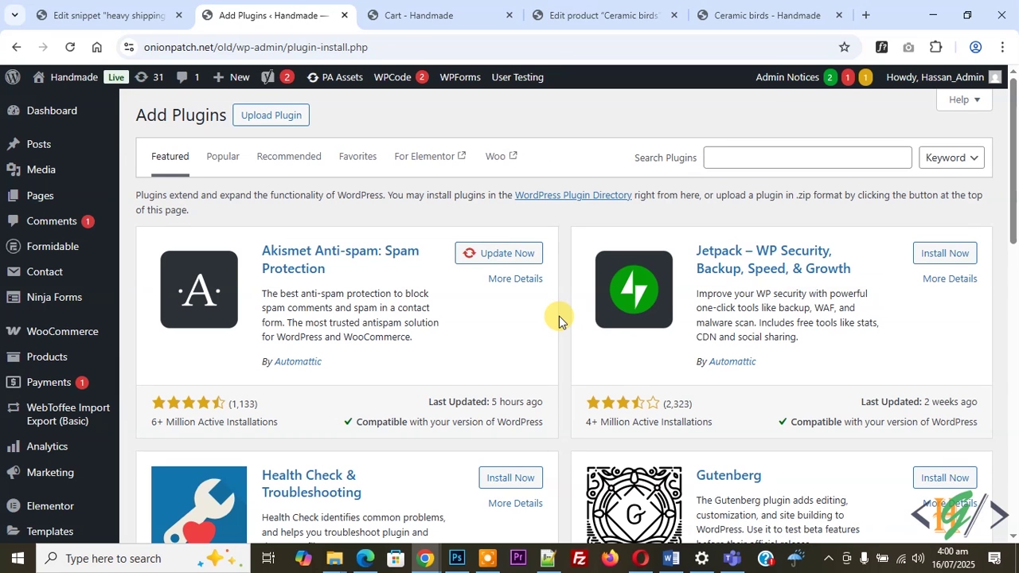
Step: Search the plugins for "wpcode" and update the WPCode – Insert Headers and Footers + Custom Code Snippets plugin
{"action": "left_click", "coordinate": [768, 156]}
{"action": "type", "text": "wpcode"}
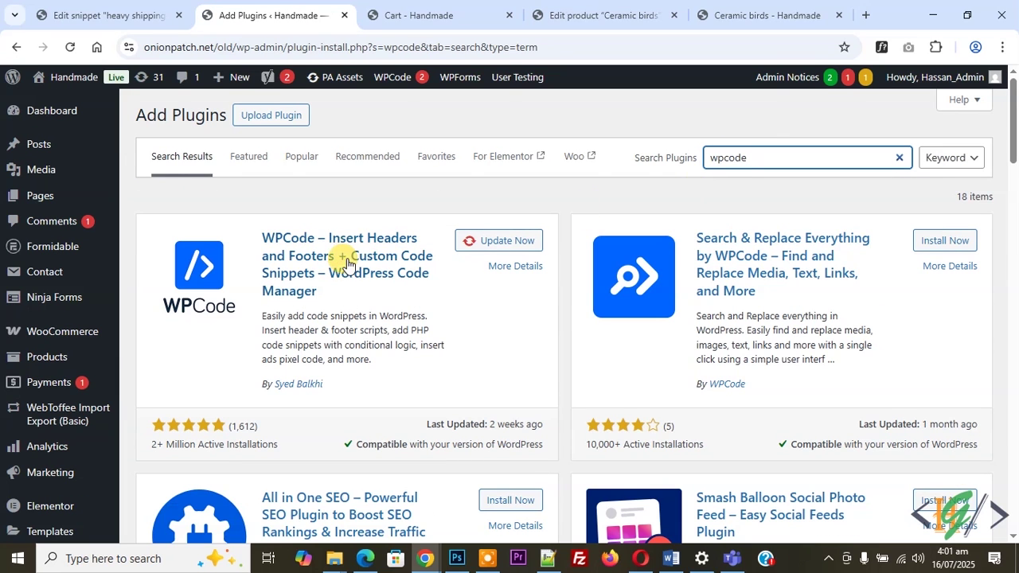
{"action": "left_click", "coordinate": [493, 242]}
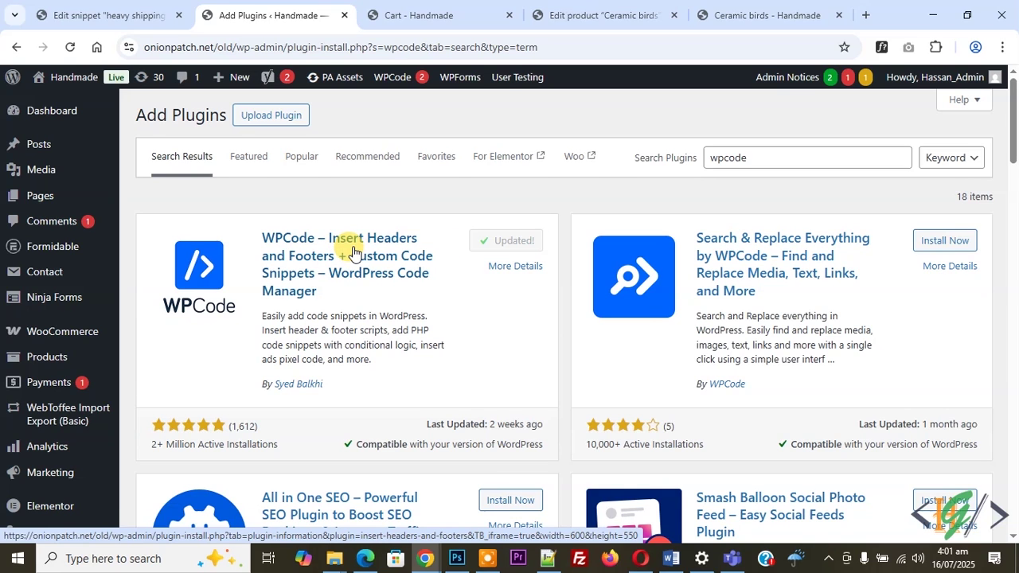
Step: Start a new custom WPCode snippet with PHP Snippet as its code type
{"action": "scroll", "coordinate": [350, 251], "scroll_direction": "down", "scroll_amount": 5}
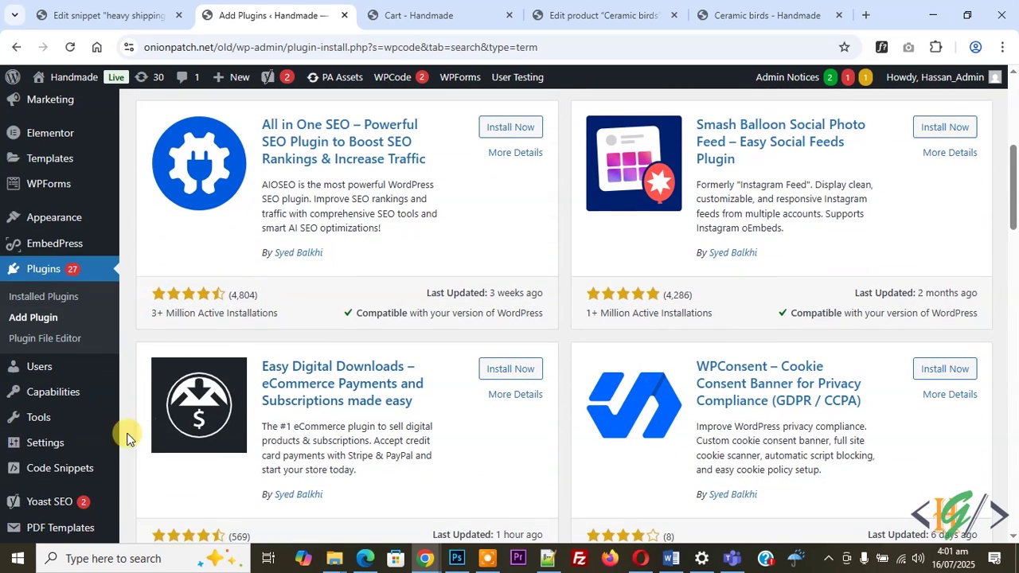
{"action": "mouse_move", "coordinate": [75, 466]}
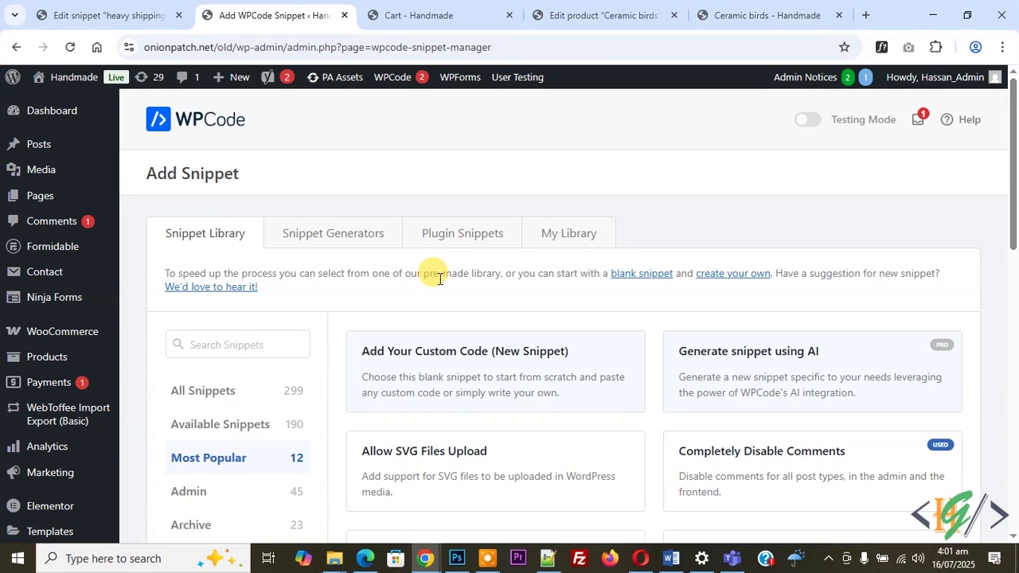
{"action": "mouse_move", "coordinate": [432, 342]}
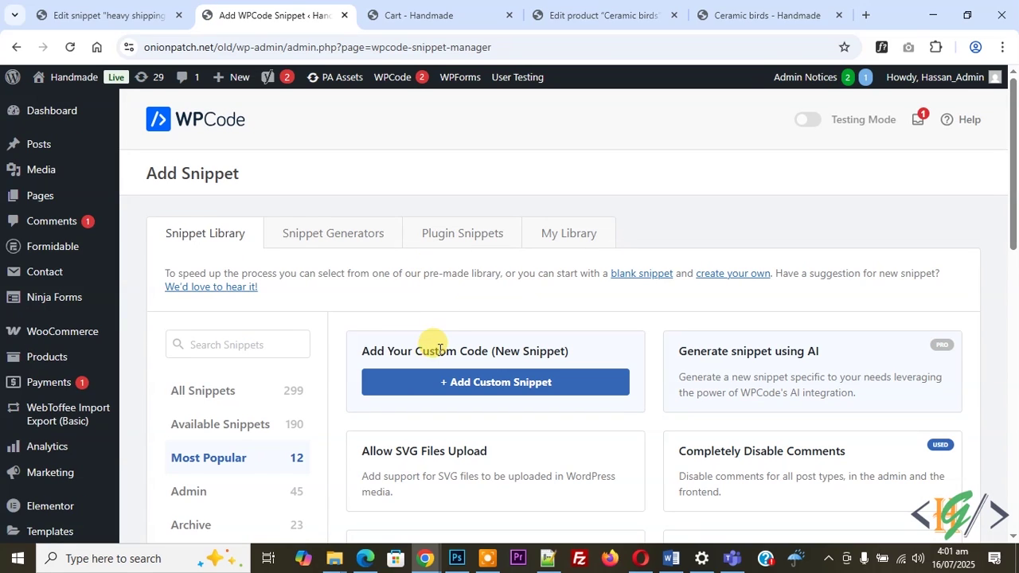
{"action": "left_click", "coordinate": [481, 383]}
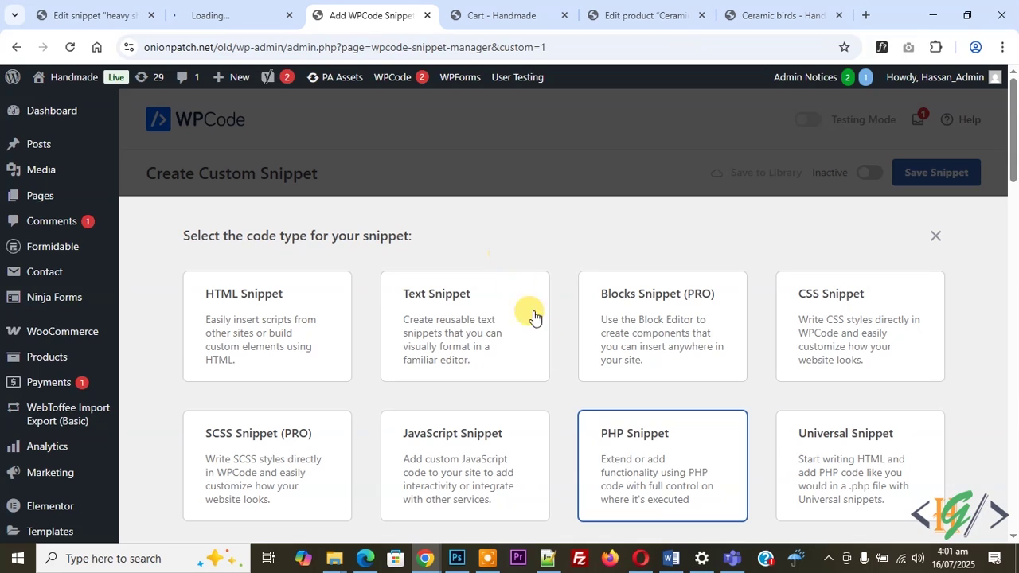
{"action": "left_click", "coordinate": [625, 462]}
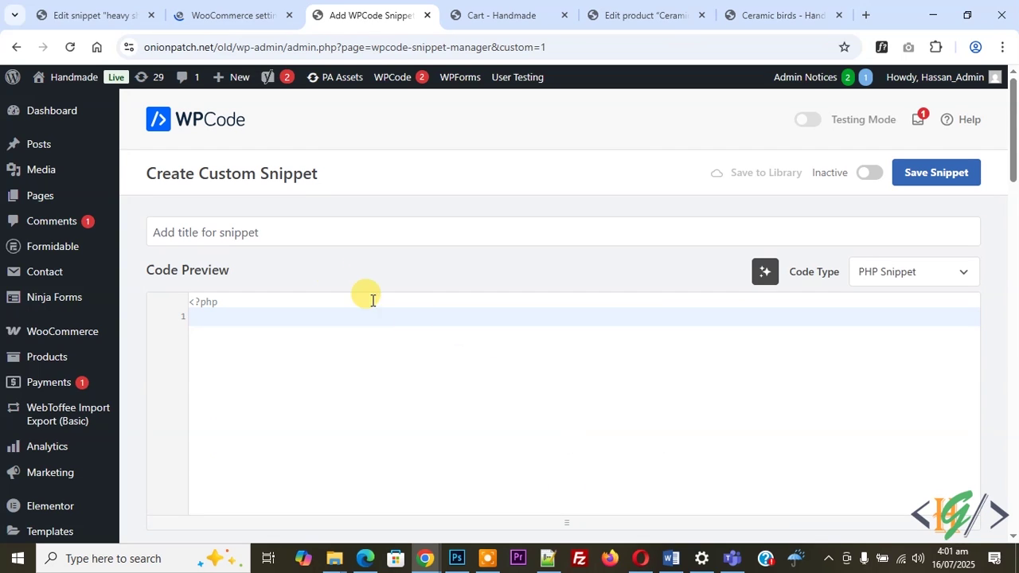
Step: Paste the copied custom_shipping_rules_by_class_heavy_item filter code into the code area of the new snippet
{"action": "left_click_drag", "start_coordinate": [147, 175], "coordinate": [303, 179]}
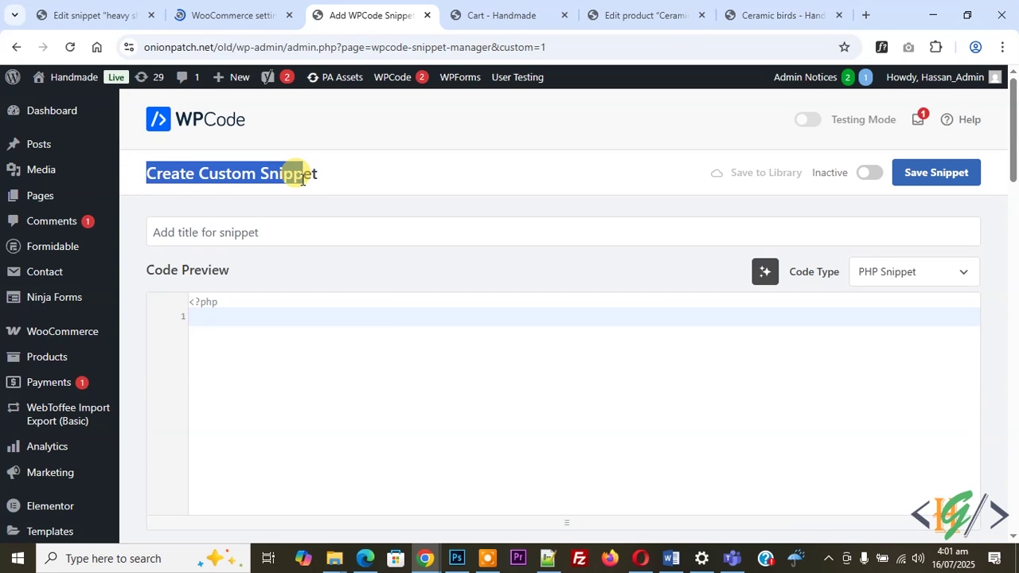
{"action": "scroll", "coordinate": [224, 213], "scroll_direction": "down", "scroll_amount": 1}
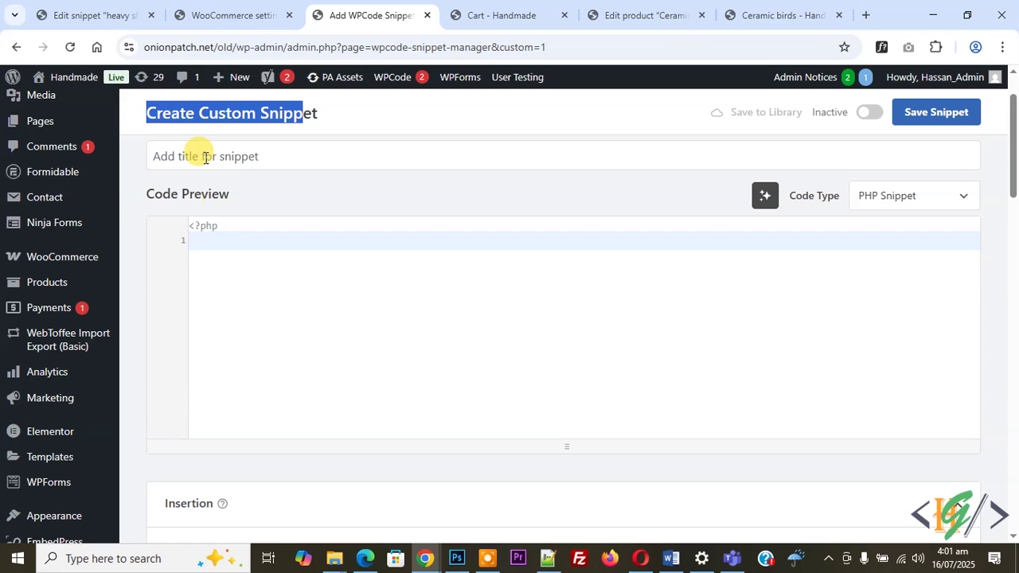
{"action": "left_click", "coordinate": [223, 243]}
{"action": "key", "text": "ctrl+v"}
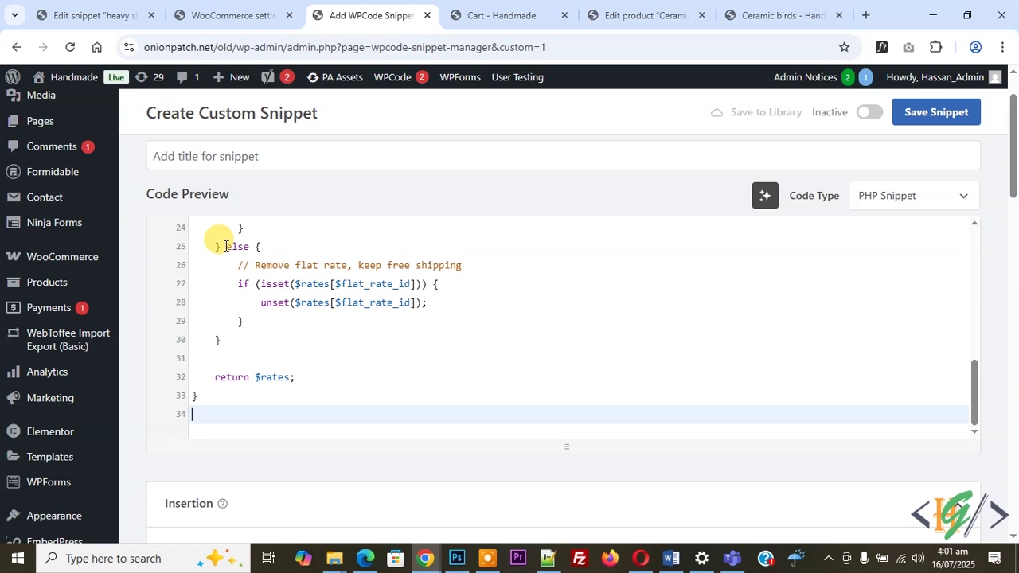
Step: Review the pasted code, especially the condition that checks for the 'first-product' or 'second-product' shipping class
{"action": "left_click_drag", "start_coordinate": [220, 402], "coordinate": [178, 194]}
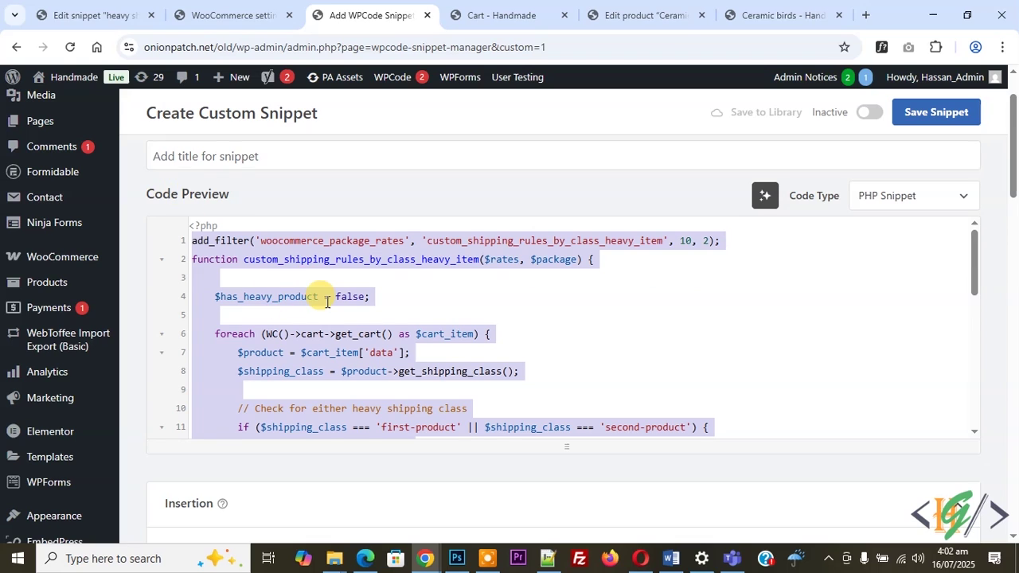
{"action": "scroll", "coordinate": [323, 298], "scroll_direction": "down", "scroll_amount": 1}
{"action": "left_click", "coordinate": [287, 338]}
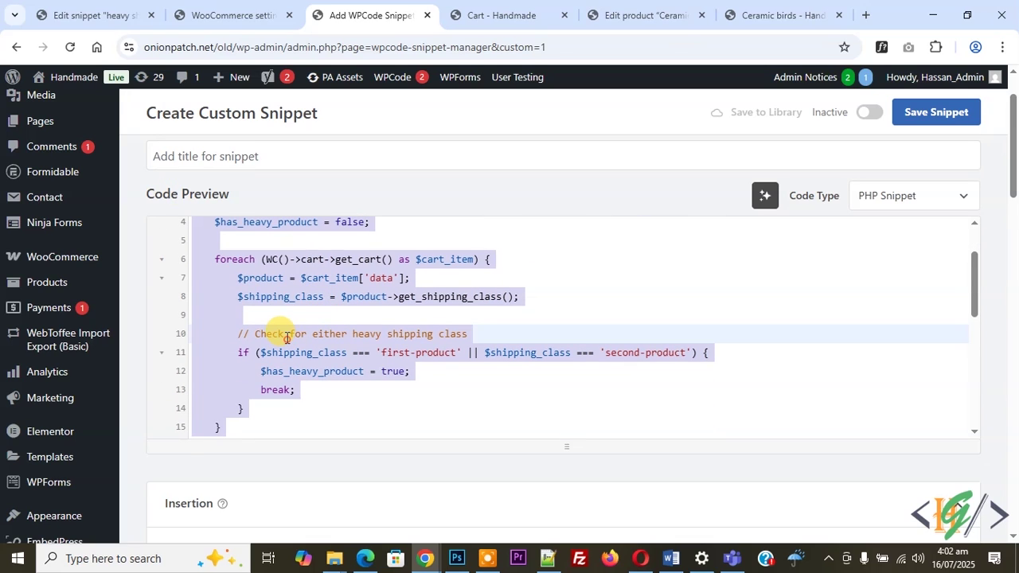
{"action": "left_click_drag", "start_coordinate": [256, 334], "coordinate": [415, 336]}
{"action": "left_click_drag", "start_coordinate": [272, 354], "coordinate": [447, 356]}
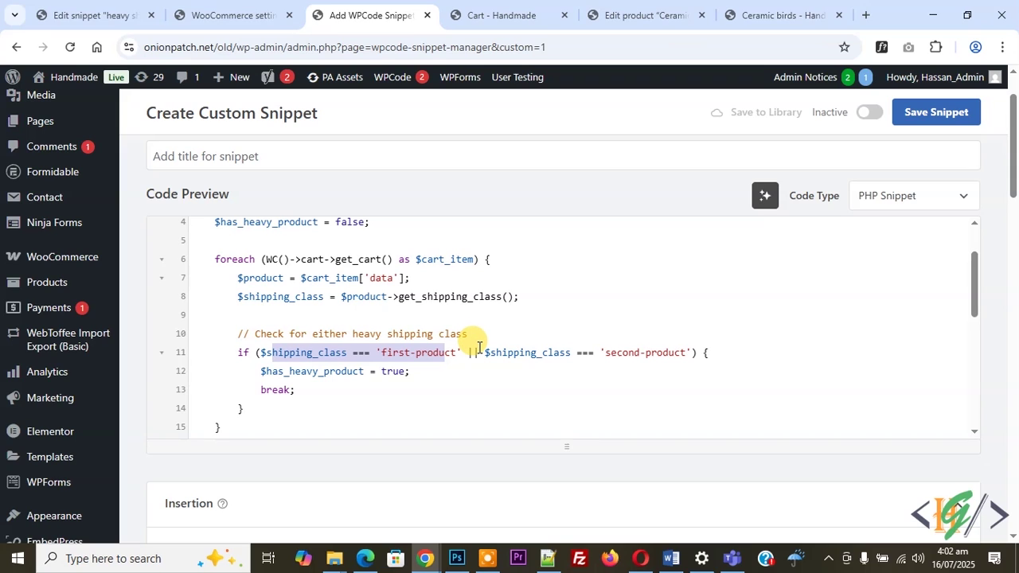
{"action": "left_click_drag", "start_coordinate": [271, 353], "coordinate": [465, 357]}
{"action": "left_click", "coordinate": [477, 356]}
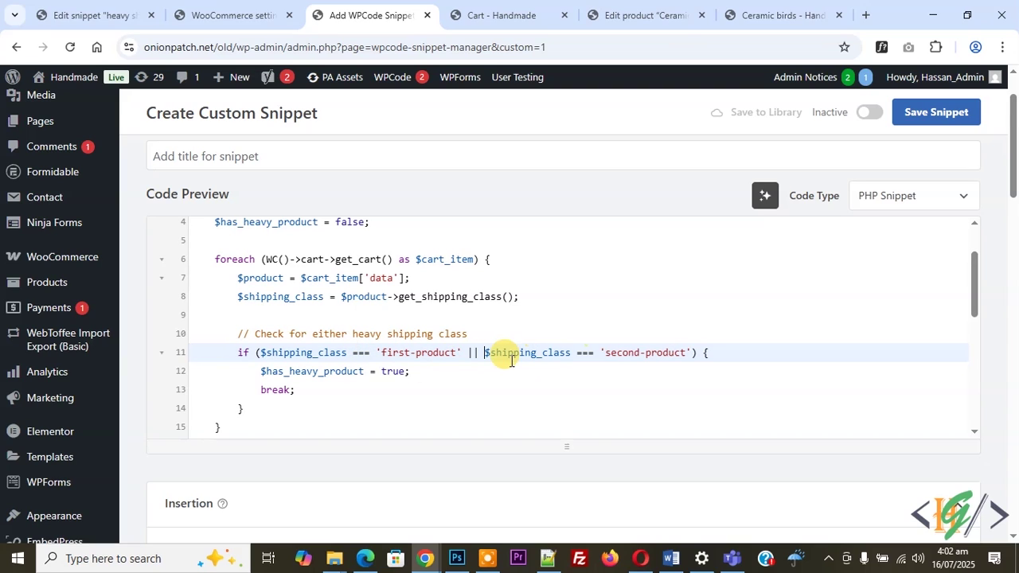
{"action": "left_click_drag", "start_coordinate": [468, 352], "coordinate": [688, 358]}
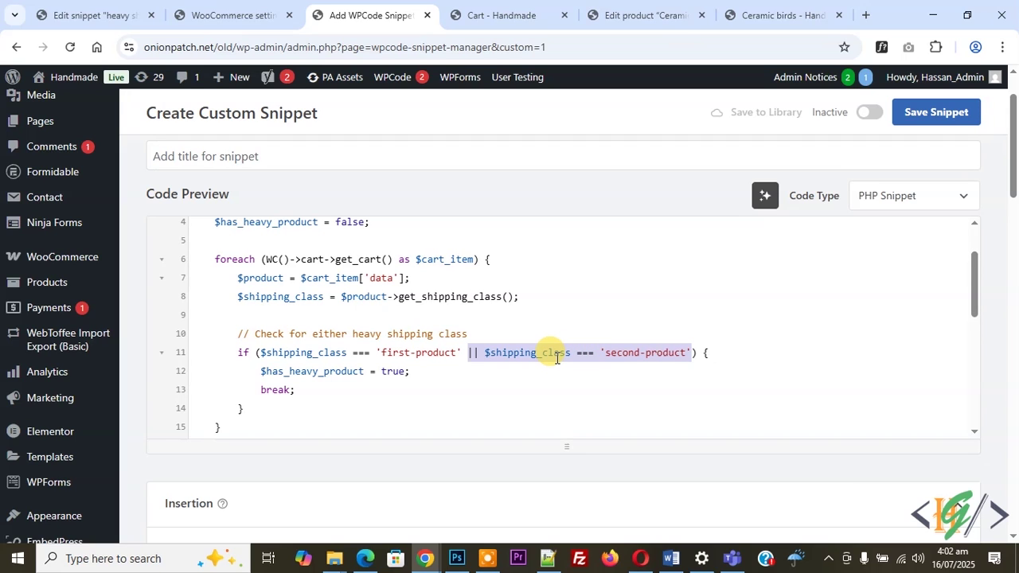
Step: Examine the free shipping and flat rate method IDs assigned in the snippet code
{"action": "scroll", "coordinate": [454, 319], "scroll_direction": "down", "scroll_amount": 2}
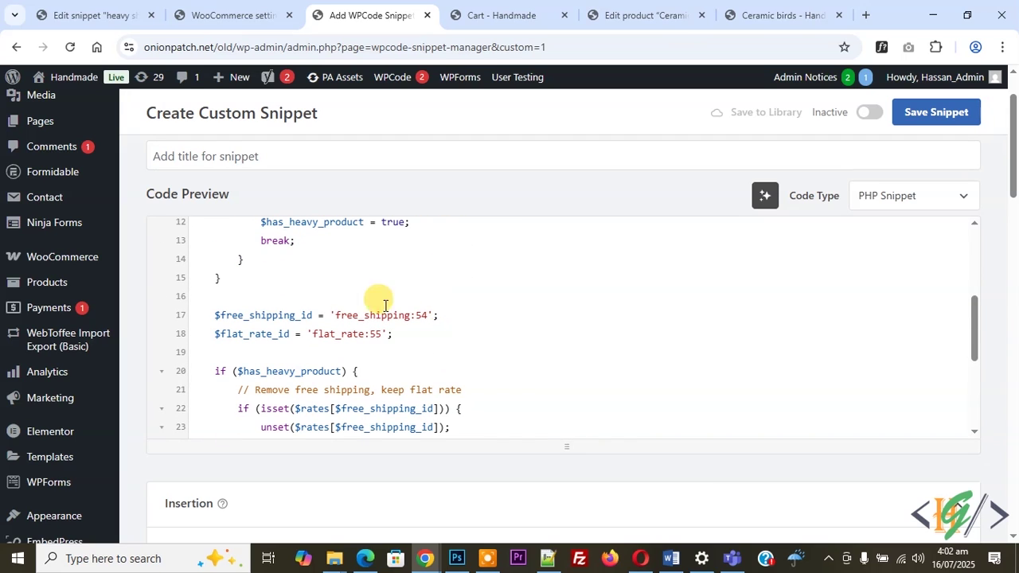
{"action": "left_click_drag", "start_coordinate": [334, 316], "coordinate": [422, 321]}
{"action": "double_click", "coordinate": [340, 334]}
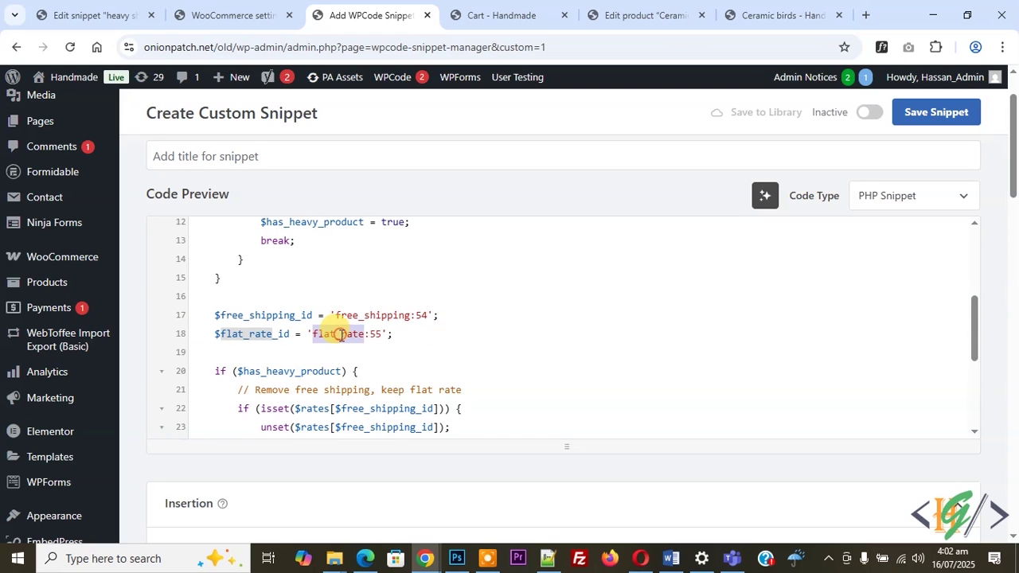
{"action": "left_click", "coordinate": [311, 335]}
{"action": "left_click", "coordinate": [363, 334]}
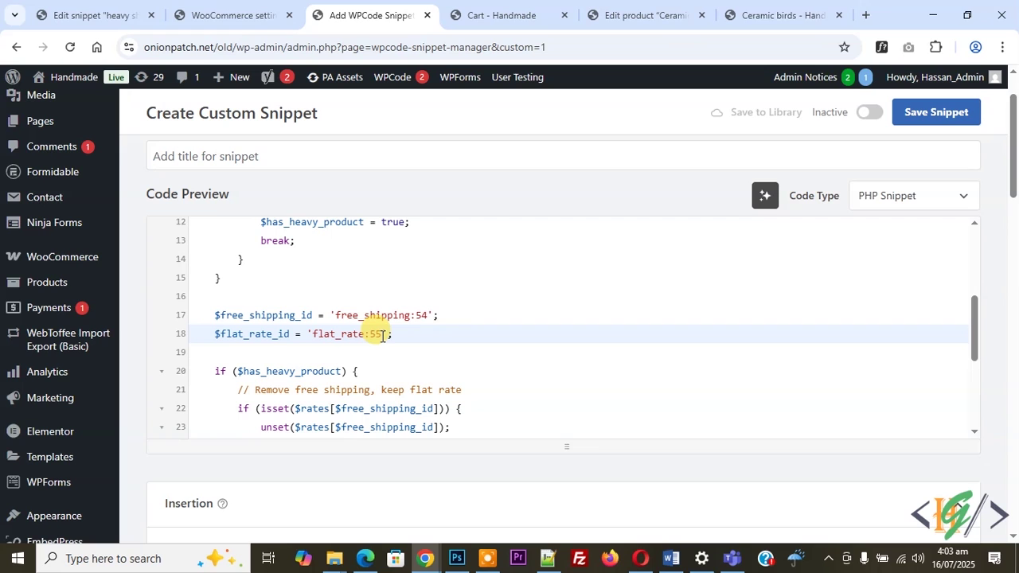
Step: Inspect the Free shipping option on the cart page and look up its value attribute in the page's HTML
{"action": "left_click", "coordinate": [505, 15]}
{"action": "scroll", "coordinate": [678, 271], "scroll_direction": "down", "scroll_amount": 1}
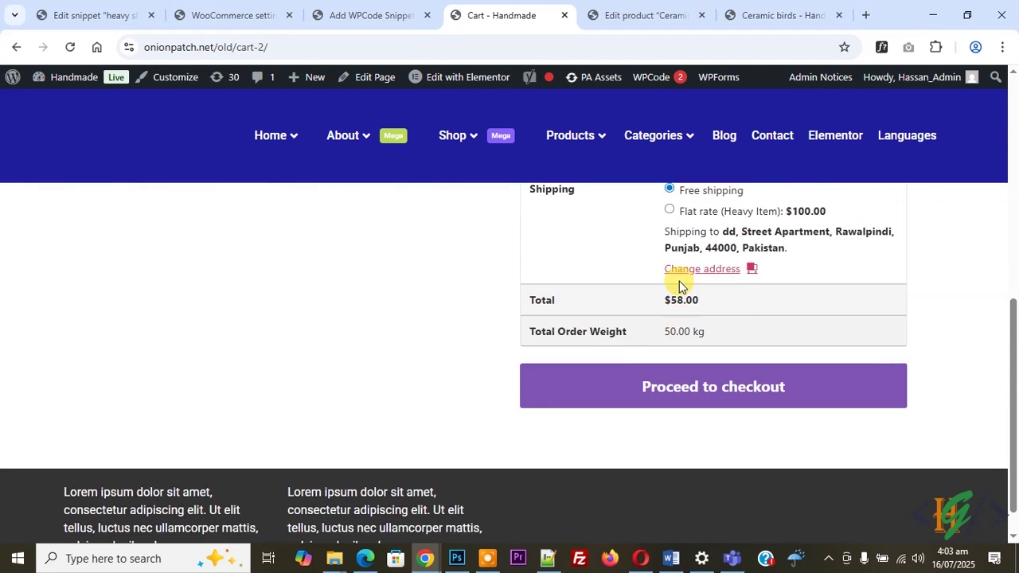
{"action": "scroll", "coordinate": [685, 310], "scroll_direction": "up", "scroll_amount": 2}
{"action": "right_click", "coordinate": [694, 309]}
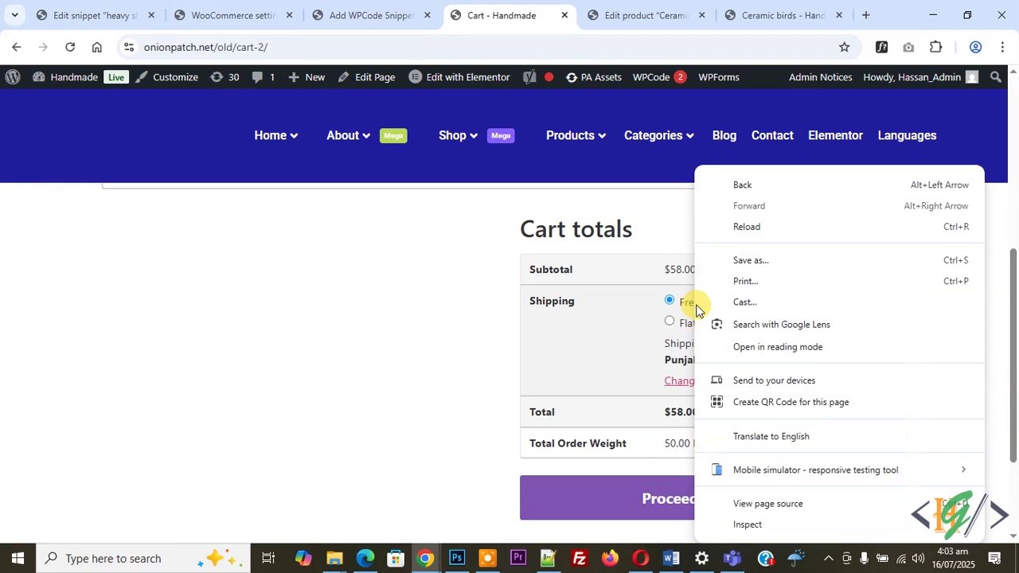
{"action": "left_click", "coordinate": [750, 521]}
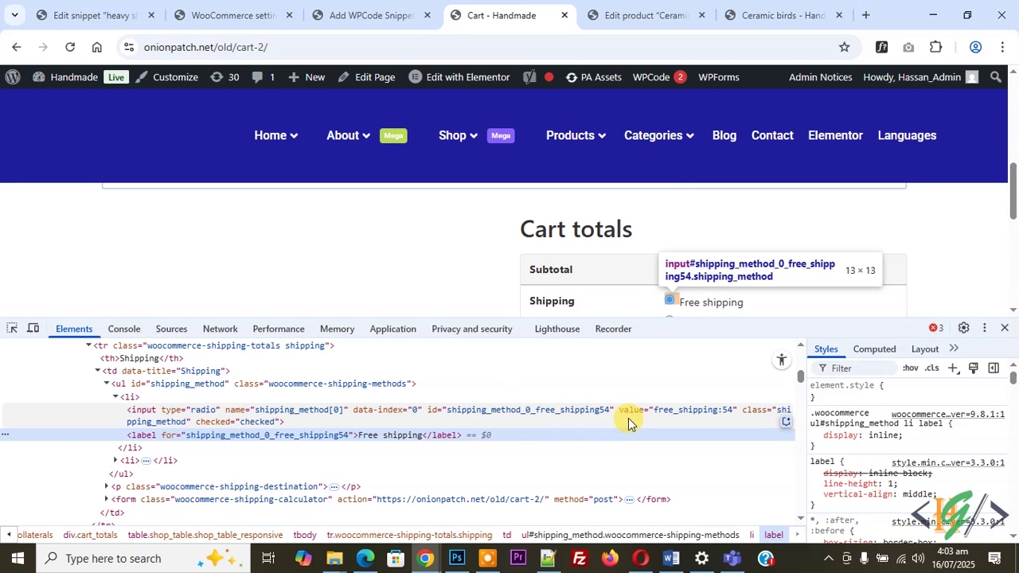
{"action": "left_click", "coordinate": [665, 413]}
{"action": "double_click", "coordinate": [668, 411]}
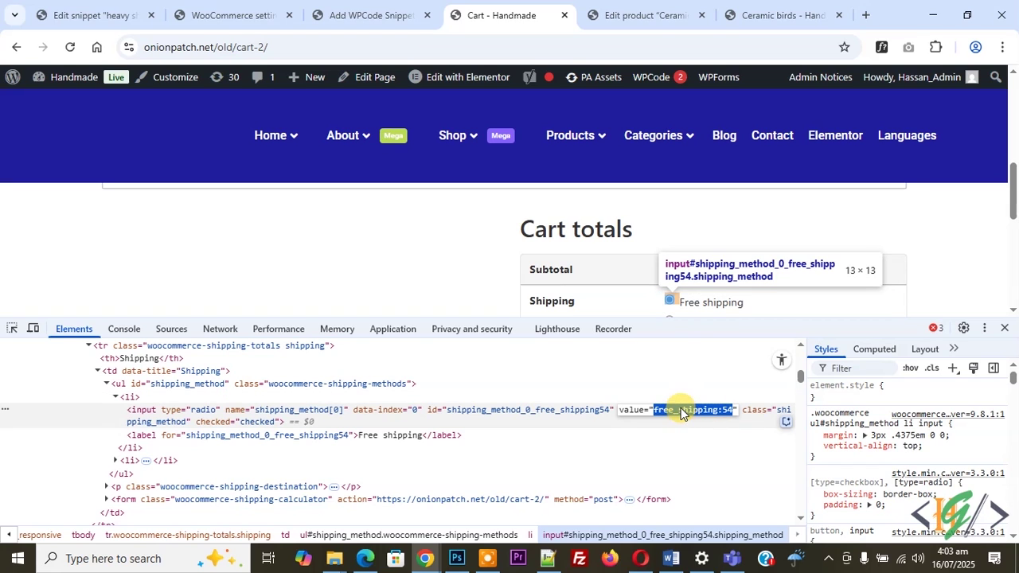
Step: Inspect the Flat rate (Heavy Item) option in the cart totals to look up its value attribute
{"action": "scroll", "coordinate": [669, 297], "scroll_direction": "down", "scroll_amount": 1}
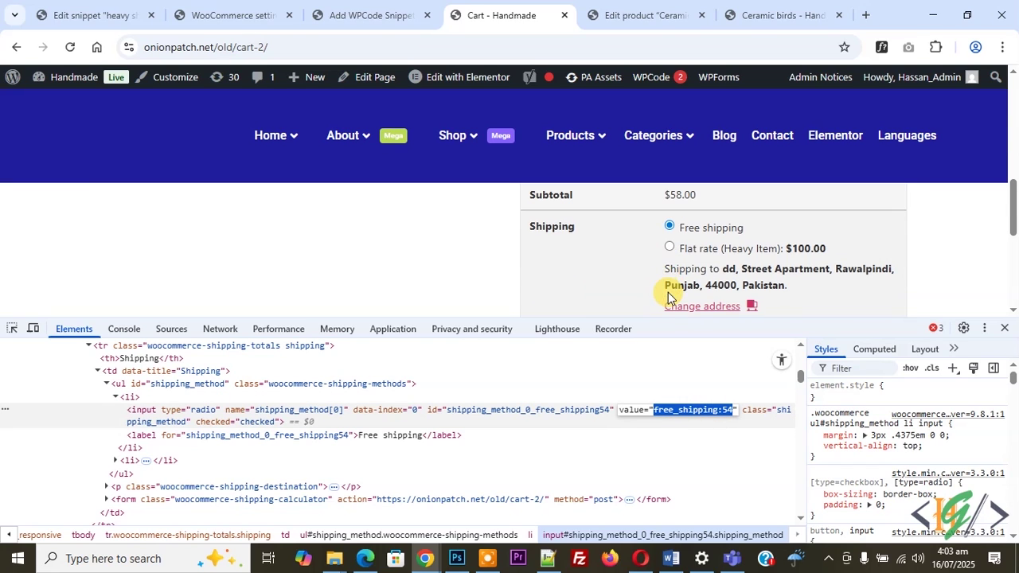
{"action": "right_click", "coordinate": [694, 253]}
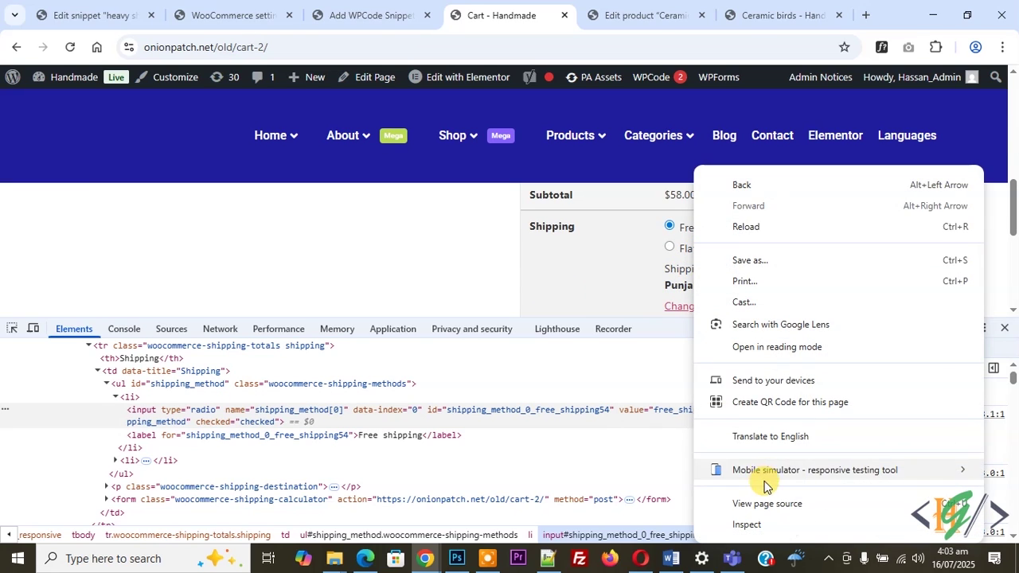
{"action": "left_click", "coordinate": [762, 518]}
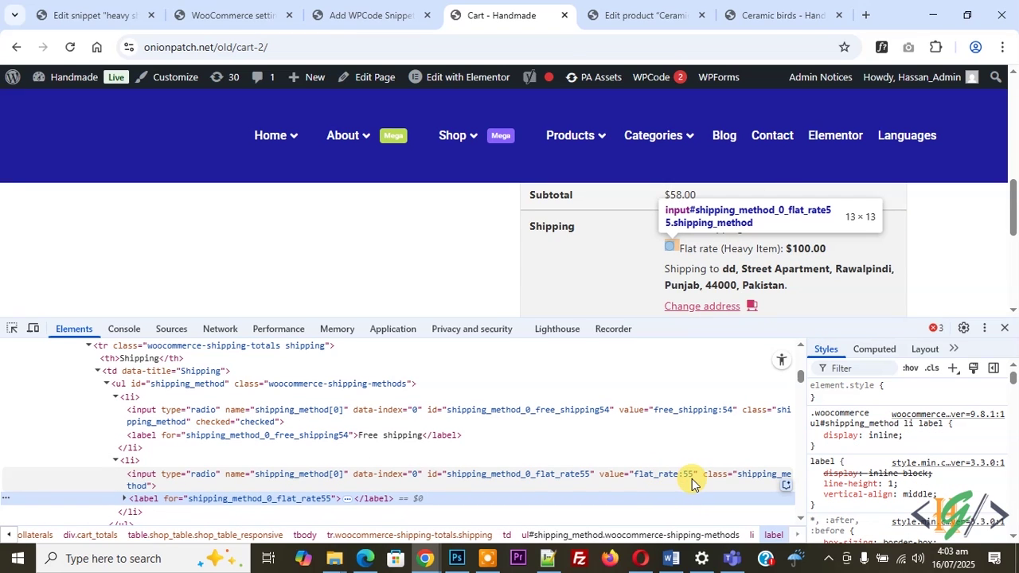
Step: Close the cart page's HTML inspection and review how the snippet's if/else branches unset the free shipping and flat rate methods
{"action": "left_click", "coordinate": [1004, 328]}
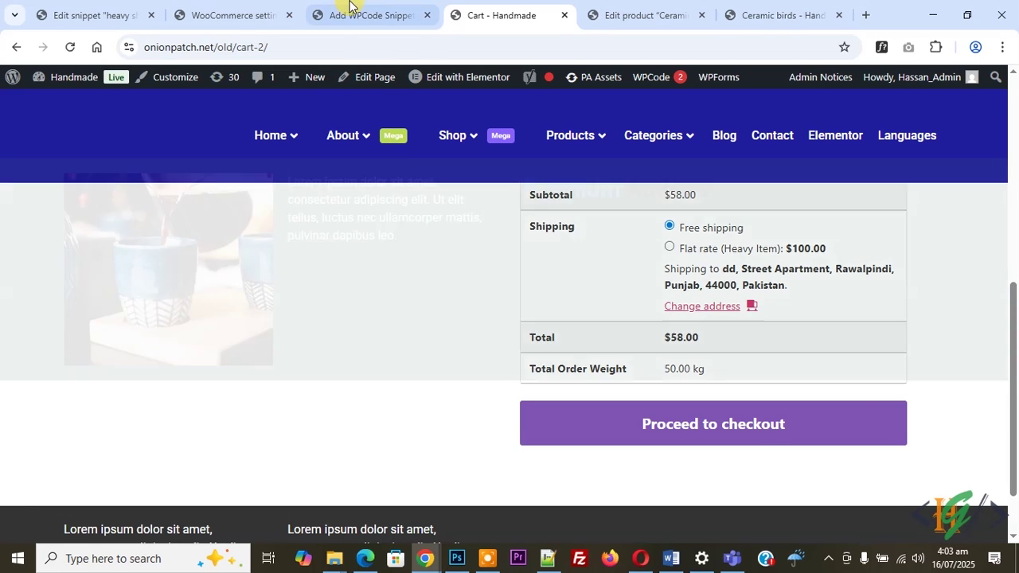
{"action": "left_click", "coordinate": [352, 11]}
{"action": "scroll", "coordinate": [398, 326], "scroll_direction": "down", "scroll_amount": 2}
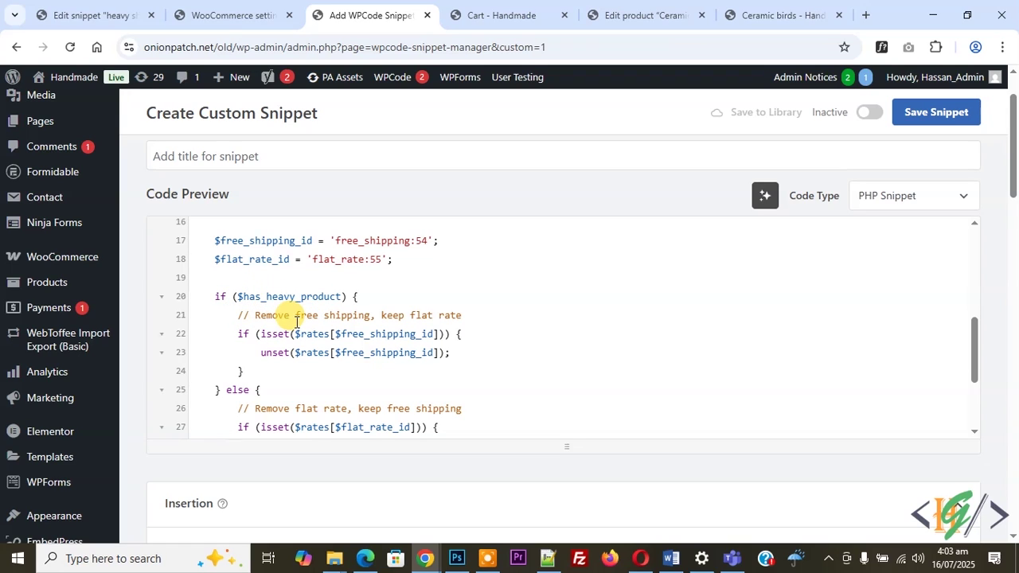
{"action": "left_click_drag", "start_coordinate": [262, 352], "coordinate": [334, 354]}
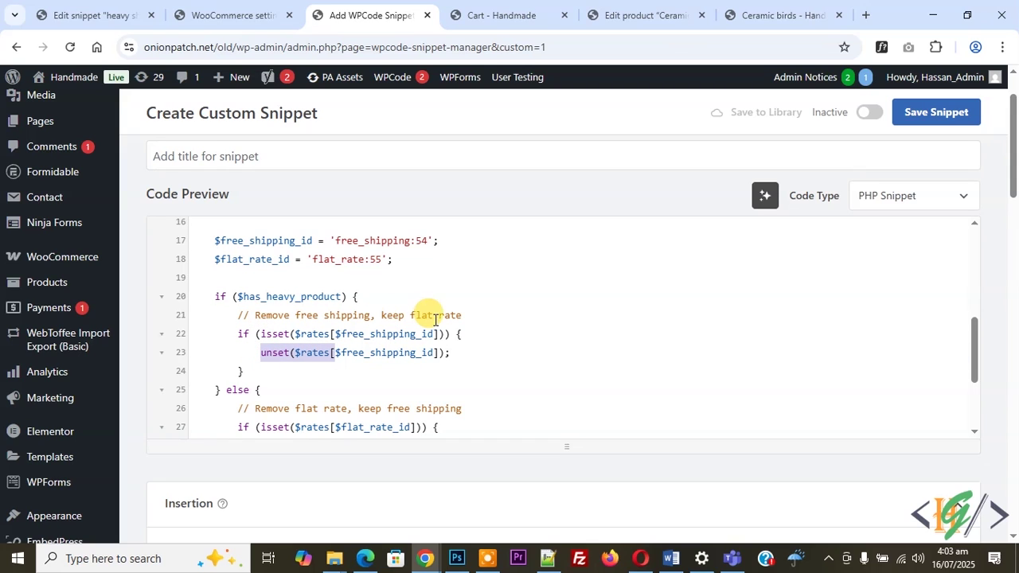
{"action": "scroll", "coordinate": [364, 303], "scroll_direction": "down", "scroll_amount": 2}
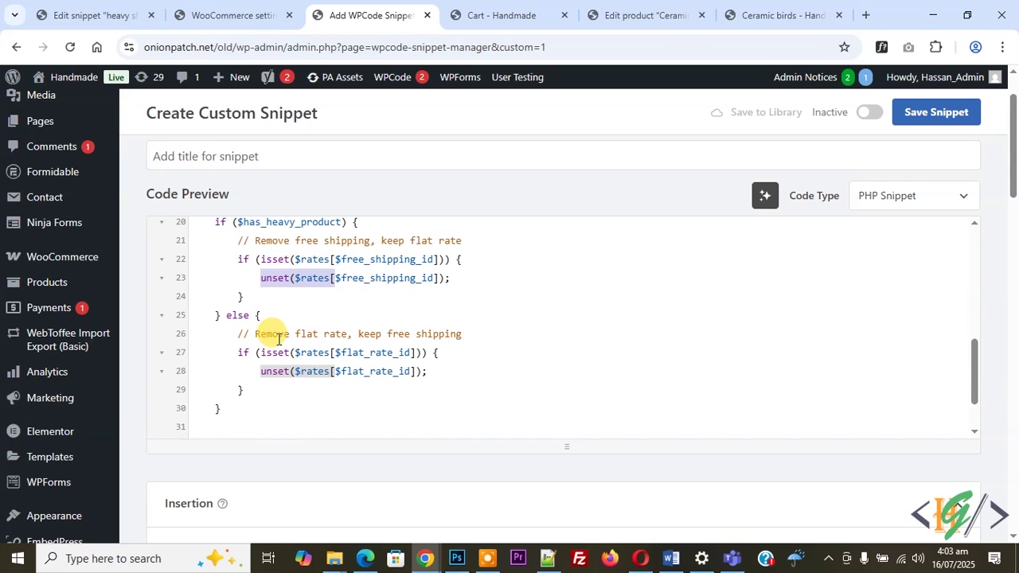
{"action": "left_click_drag", "start_coordinate": [255, 337], "coordinate": [335, 336]}
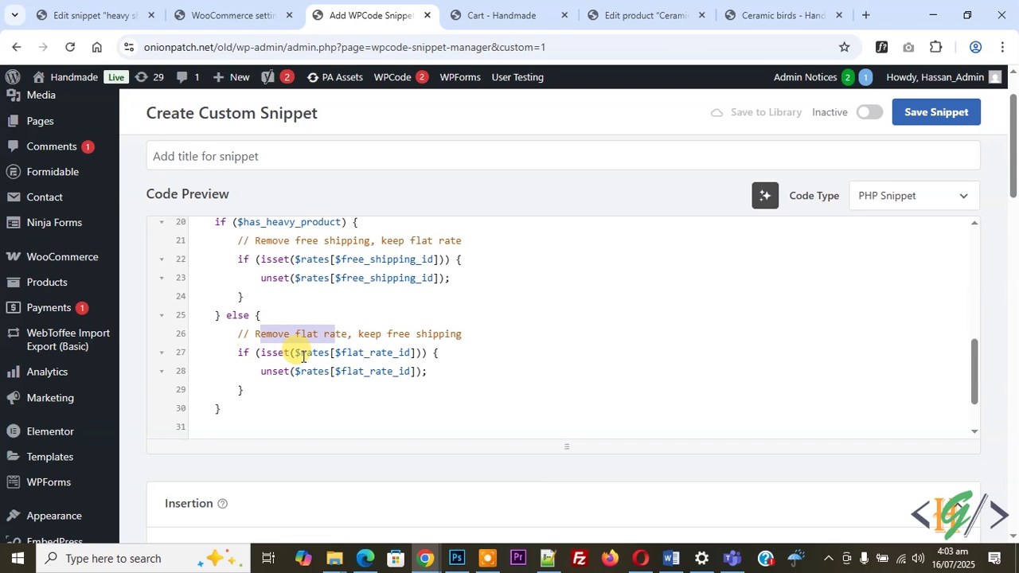
{"action": "double_click", "coordinate": [259, 368]}
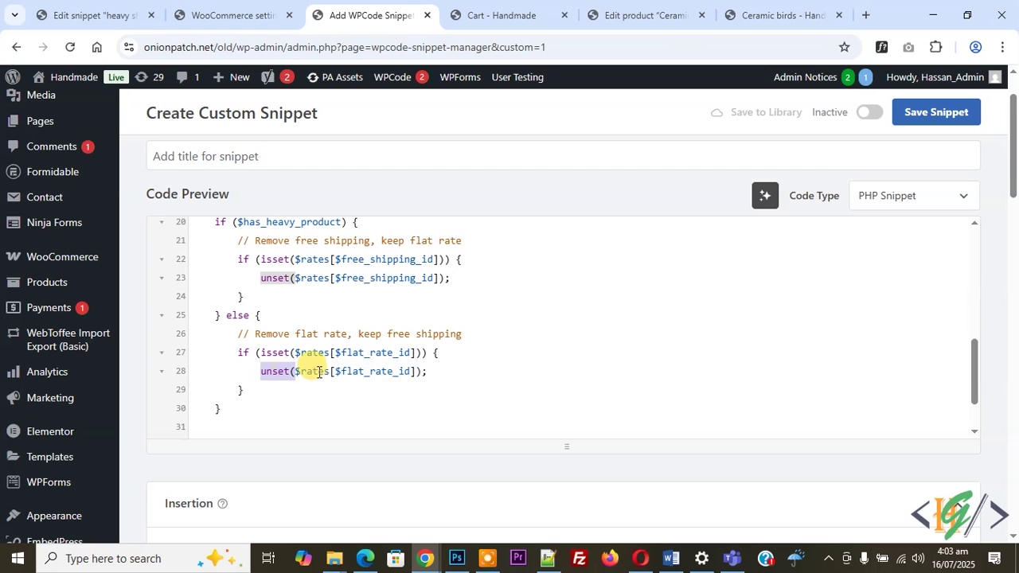
{"action": "double_click", "coordinate": [379, 278]}
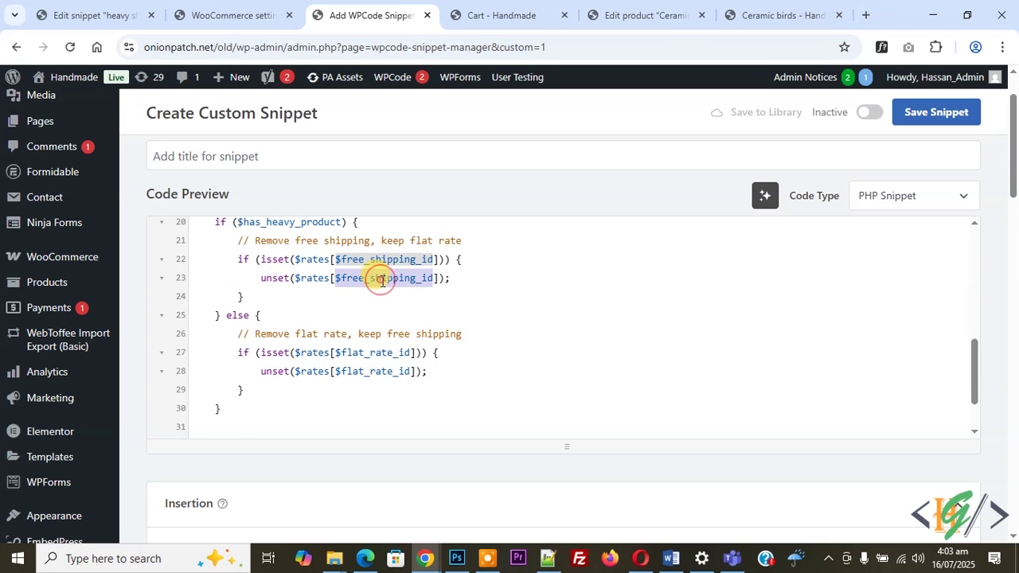
{"action": "scroll", "coordinate": [382, 280], "scroll_direction": "up", "scroll_amount": 3}
Step: Activate the new PHP snippet with its auto-insert location kept at Run Everywhere, and save it
{"action": "scroll", "coordinate": [1004, 218], "scroll_direction": "down", "scroll_amount": 3}
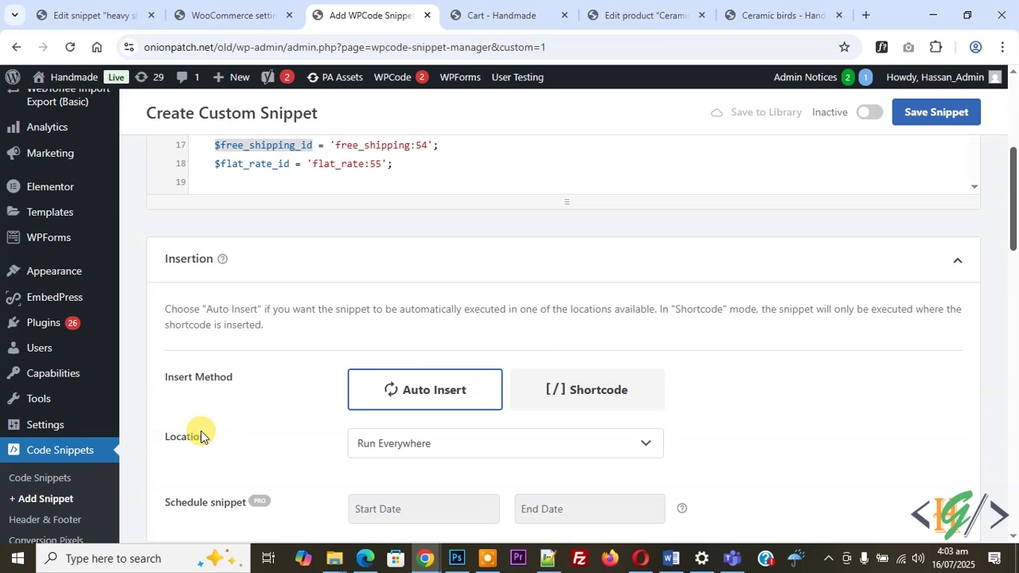
{"action": "left_click", "coordinate": [873, 112]}
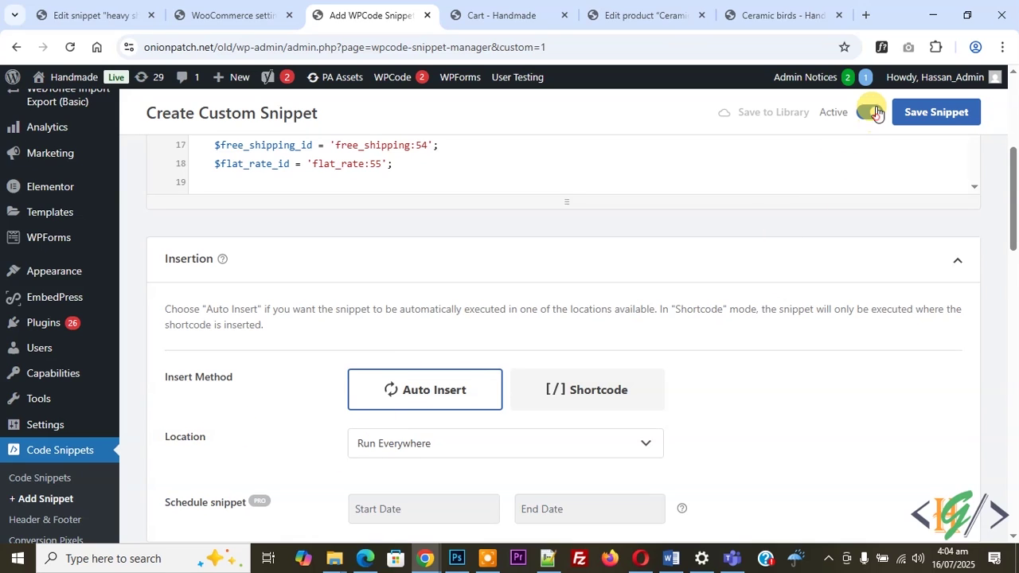
{"action": "left_click", "coordinate": [938, 112]}
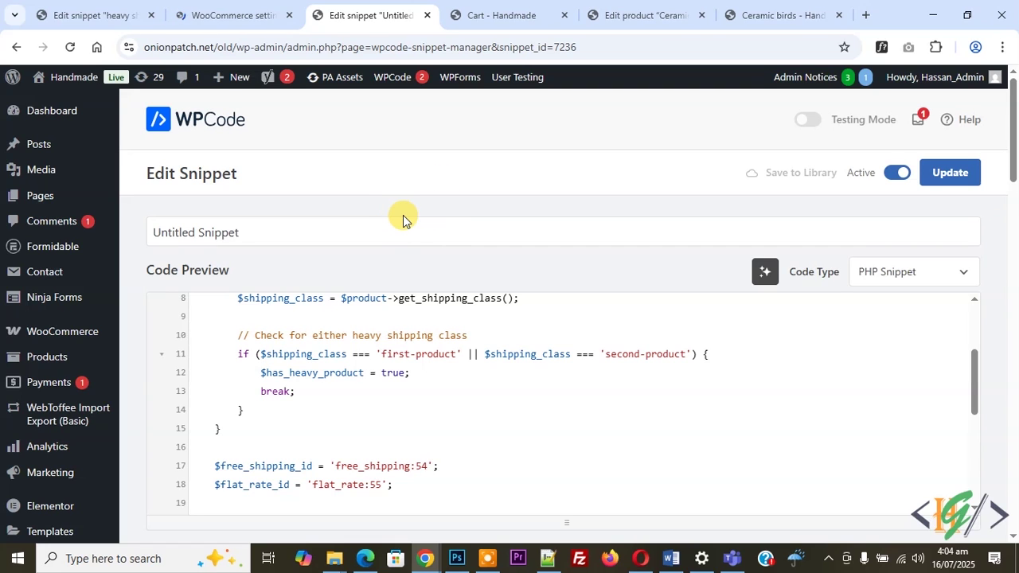
Step: Disable the Free shipping and Flat rate (Heavy Item) methods in the worldwide shipping zone and save the changes
{"action": "left_click", "coordinate": [231, 14]}
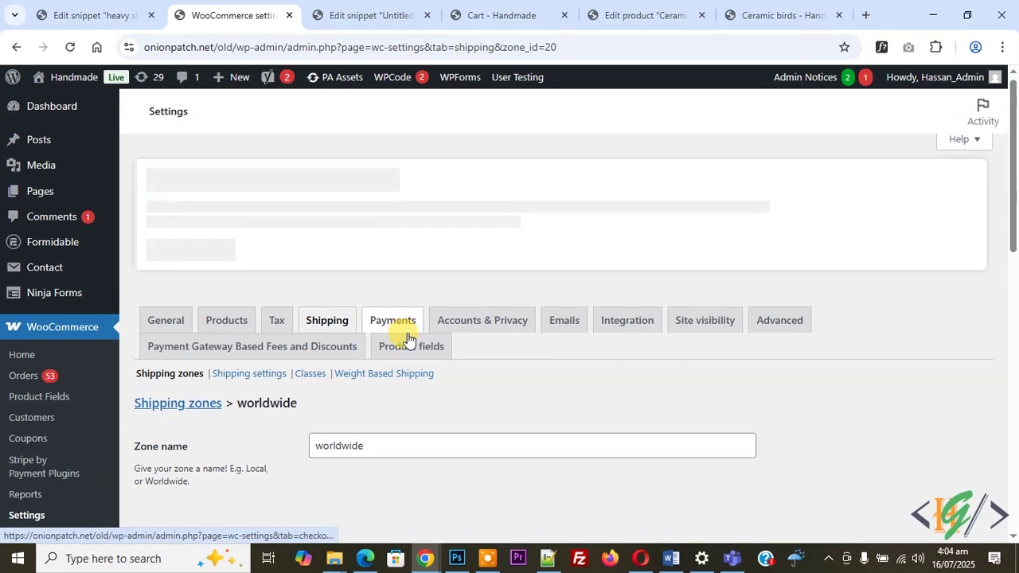
{"action": "scroll", "coordinate": [402, 333], "scroll_direction": "down", "scroll_amount": 1}
{"action": "scroll", "coordinate": [322, 326], "scroll_direction": "down", "scroll_amount": 3}
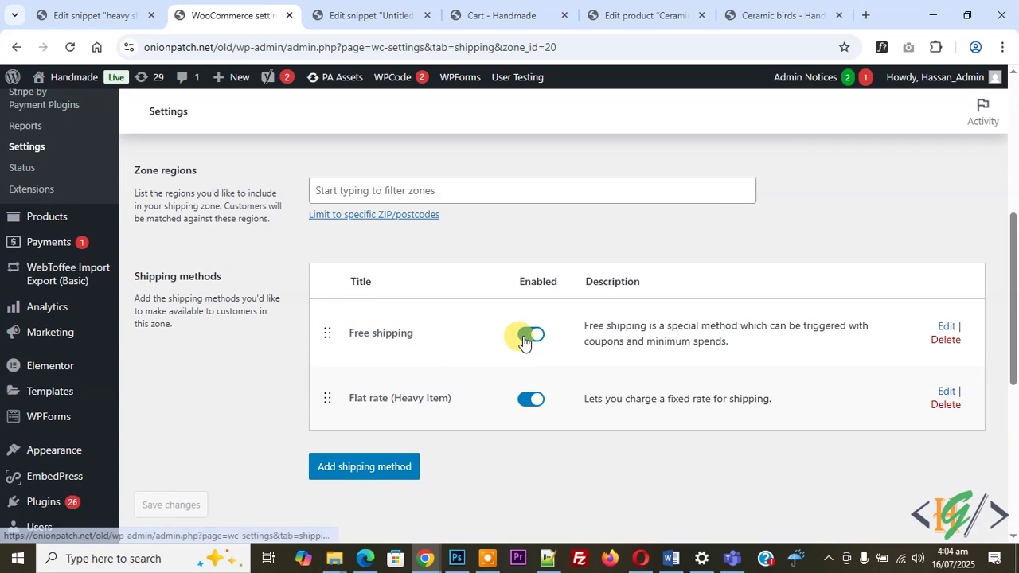
{"action": "left_click", "coordinate": [529, 335]}
{"action": "left_click", "coordinate": [529, 399]}
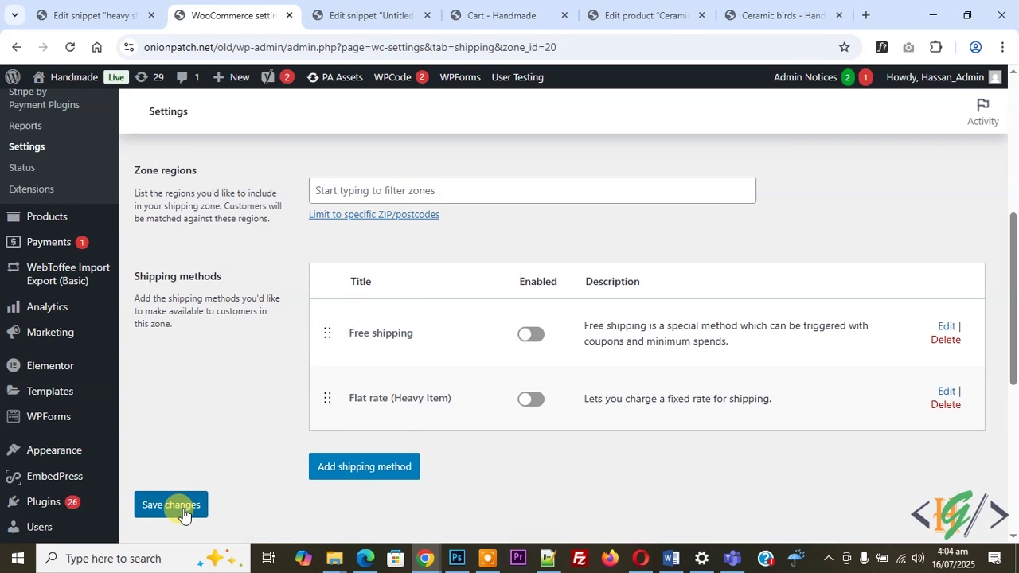
{"action": "left_click", "coordinate": [190, 504]}
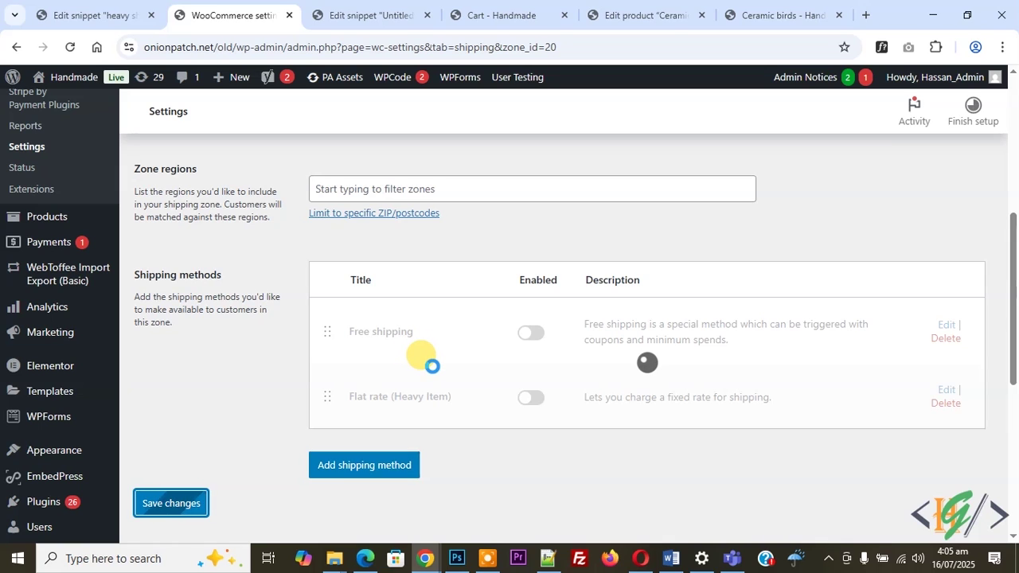
Step: Re-enable the Free shipping and Flat rate (Heavy Item) methods in the worldwide zone and save the changes
{"action": "left_click", "coordinate": [529, 334]}
{"action": "left_click", "coordinate": [527, 400]}
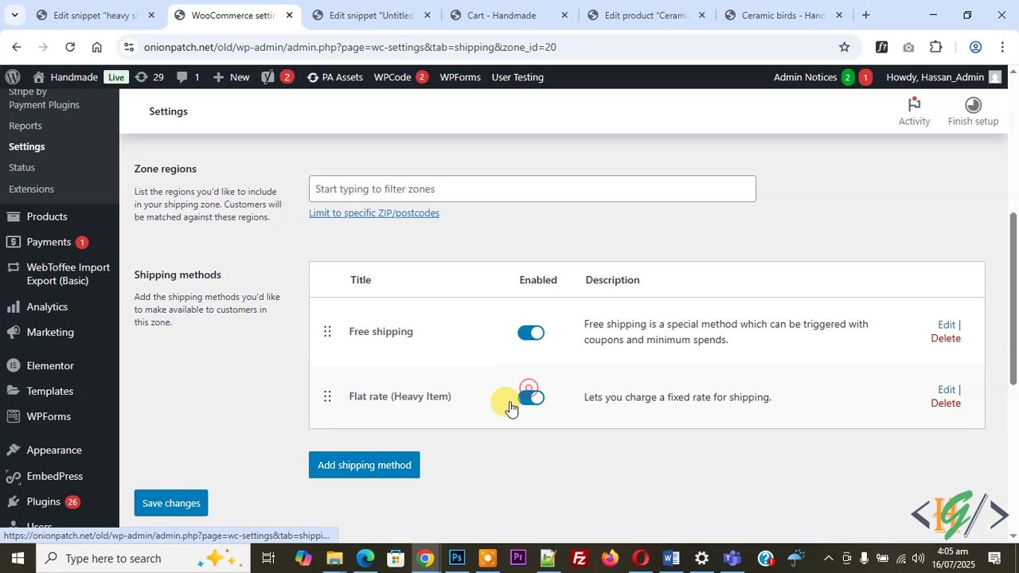
{"action": "left_click", "coordinate": [193, 502]}
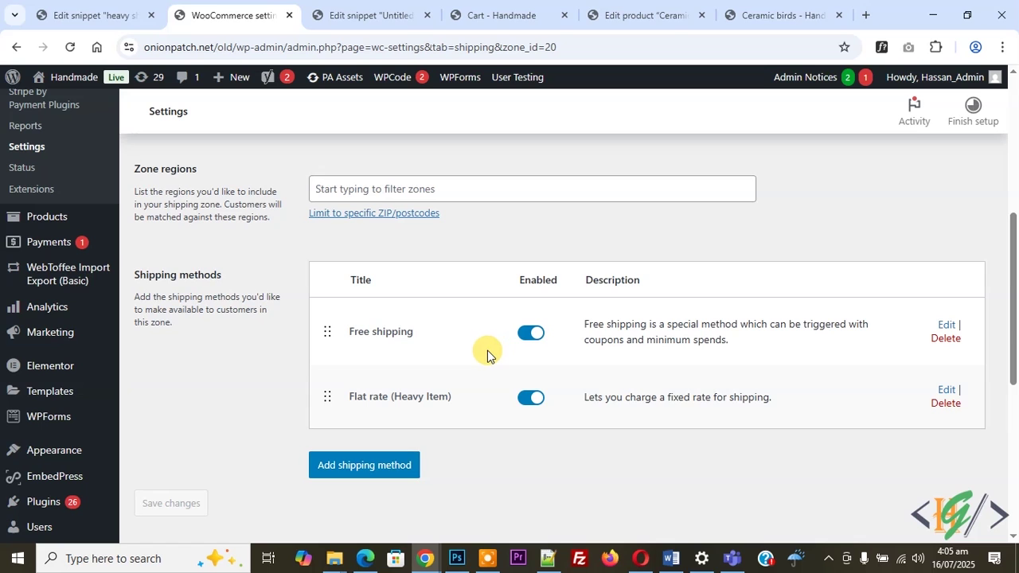
Step: Reload the cart page and check which shipping method the cart totals offer for the three products
{"action": "left_click", "coordinate": [468, 18]}
{"action": "left_click", "coordinate": [71, 47]}
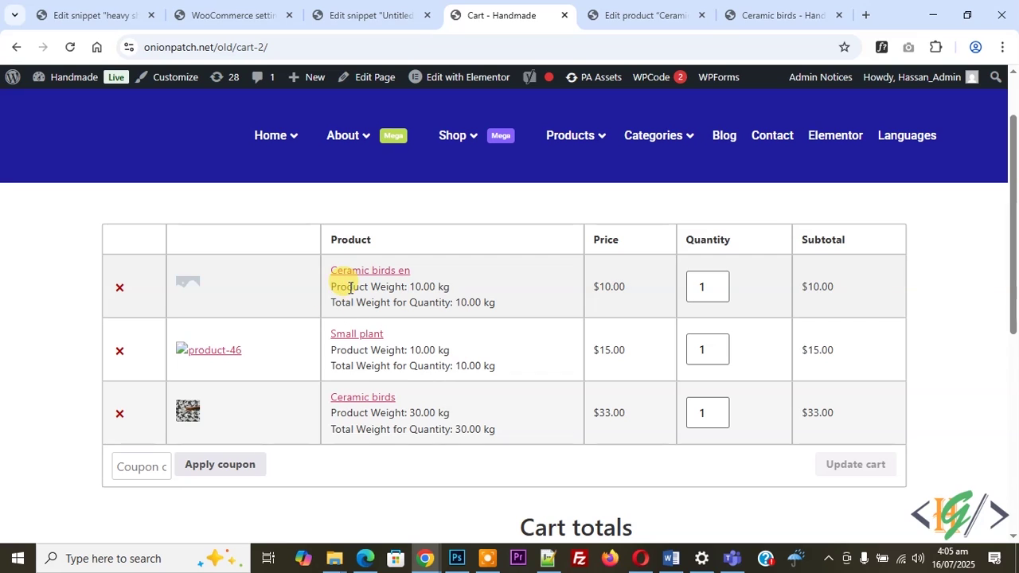
{"action": "scroll", "coordinate": [422, 301], "scroll_direction": "down", "scroll_amount": 3}
{"action": "scroll", "coordinate": [431, 306], "scroll_direction": "down", "scroll_amount": 1}
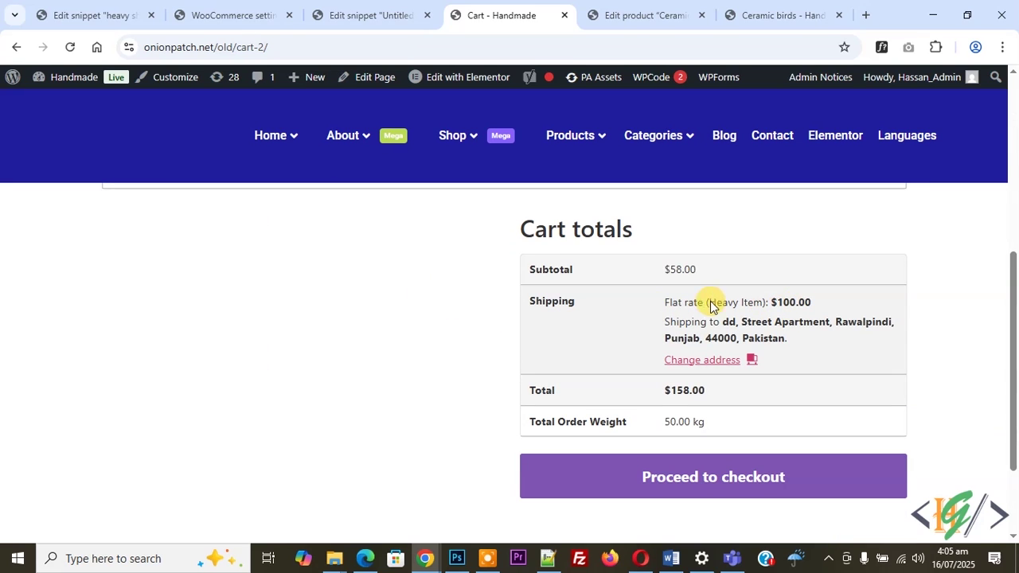
Step: Remove the 30 kg Ceramic birds product from the cart and check the shipping method in the cart totals
{"action": "scroll", "coordinate": [423, 359], "scroll_direction": "up", "scroll_amount": 3}
{"action": "scroll", "coordinate": [424, 364], "scroll_direction": "up", "scroll_amount": 2}
{"action": "left_click", "coordinate": [119, 361]}
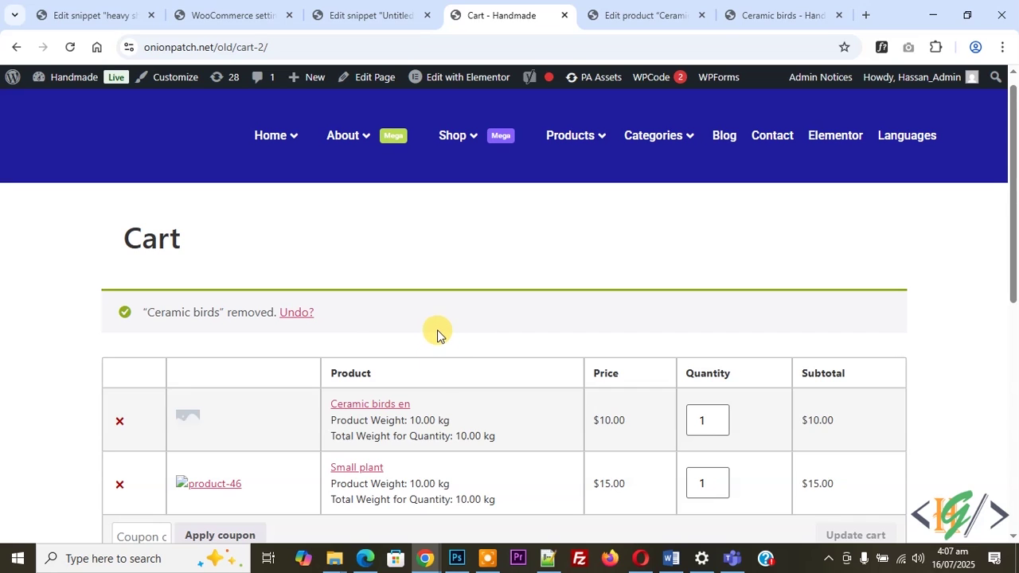
{"action": "scroll", "coordinate": [437, 334], "scroll_direction": "down", "scroll_amount": 4}
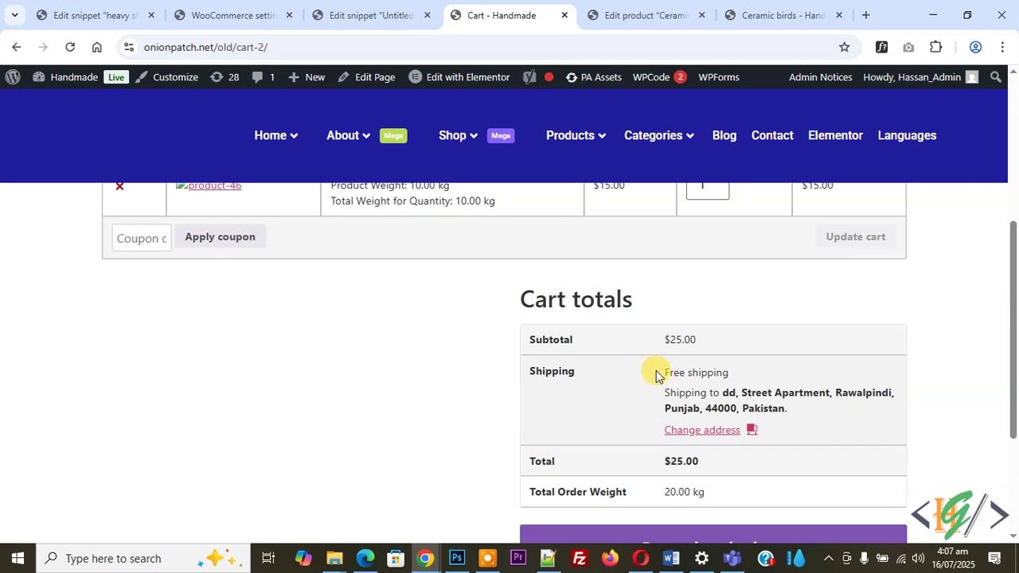
{"action": "scroll", "coordinate": [525, 353], "scroll_direction": "up", "scroll_amount": 4}
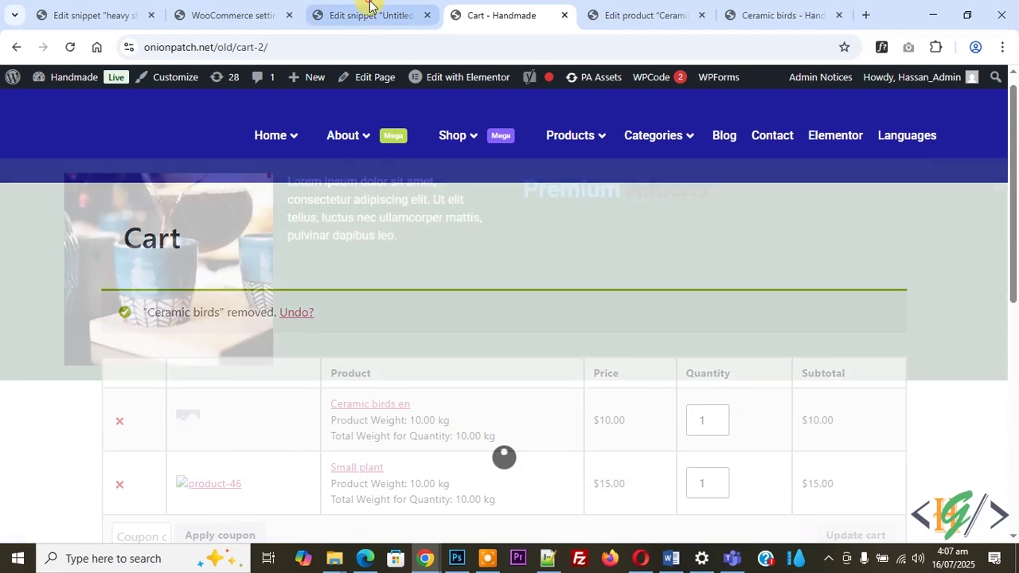
Step: Reduce the condition on line 11 of the snippet to check only for the 'first-product' shipping class
{"action": "left_click", "coordinate": [367, 15]}
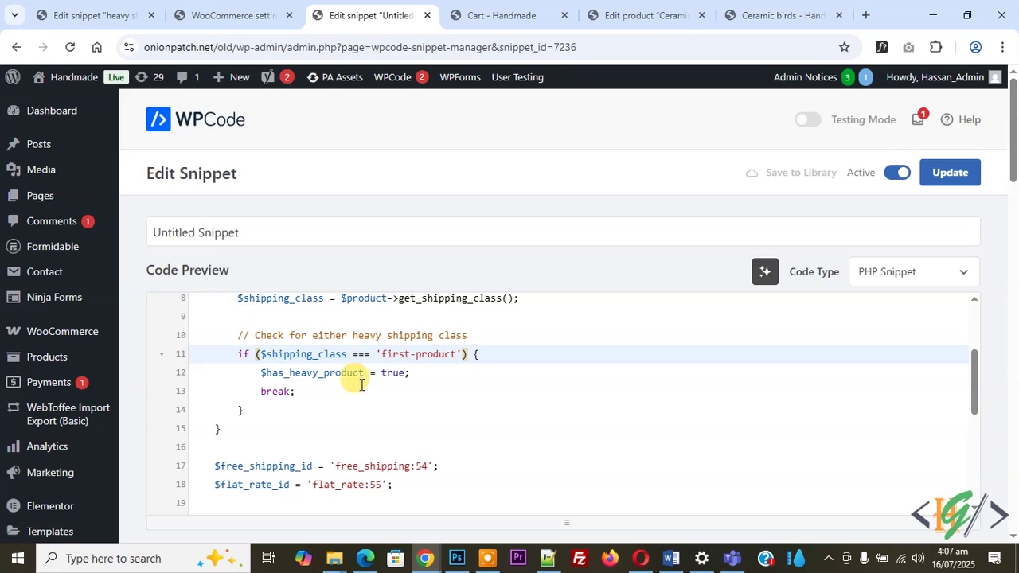
{"action": "left_click_drag", "start_coordinate": [380, 359], "coordinate": [469, 356]}
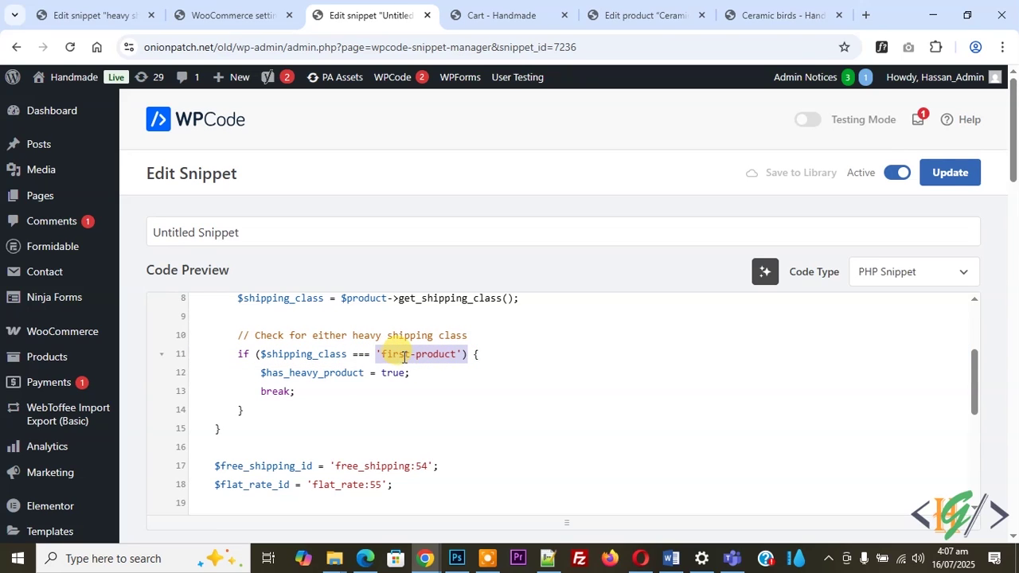
Step: Check the shipping method in the cart totals with the 30 kg Ceramic birds product back in the cart
{"action": "key", "text": "ctrl+Tab"}
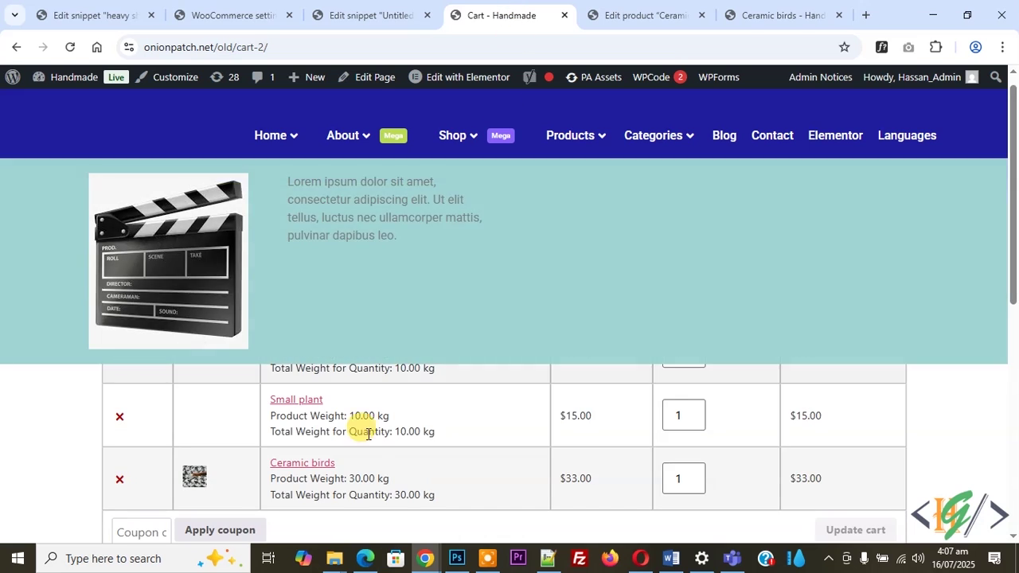
{"action": "scroll", "coordinate": [478, 374], "scroll_direction": "down", "scroll_amount": 4}
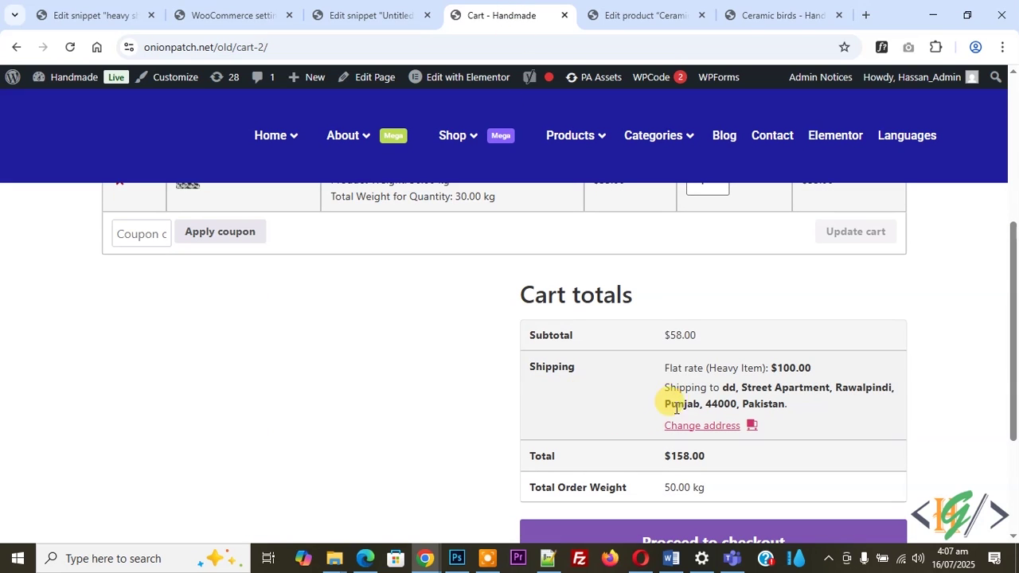
{"action": "scroll", "coordinate": [426, 366], "scroll_direction": "up", "scroll_amount": 2}
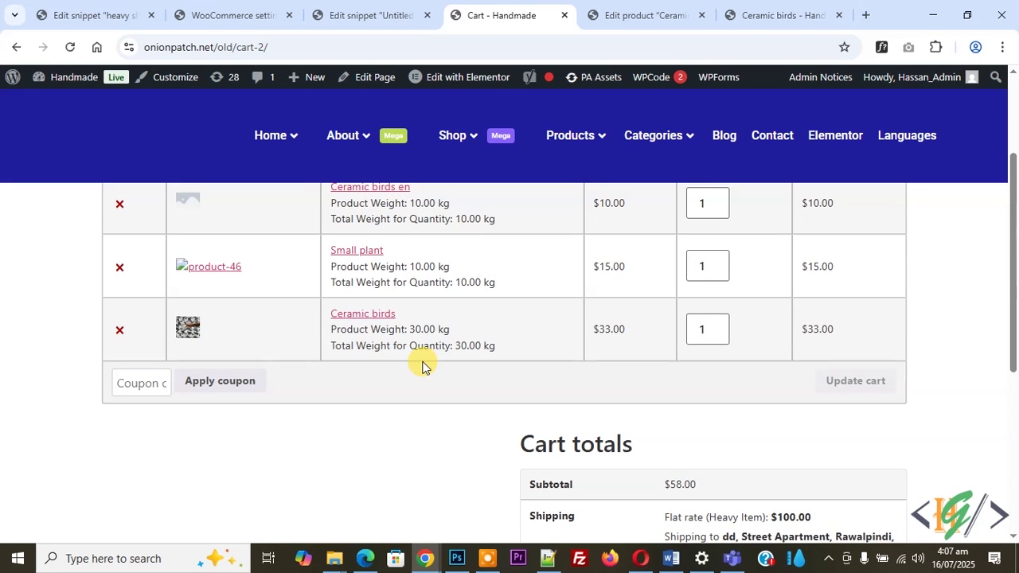